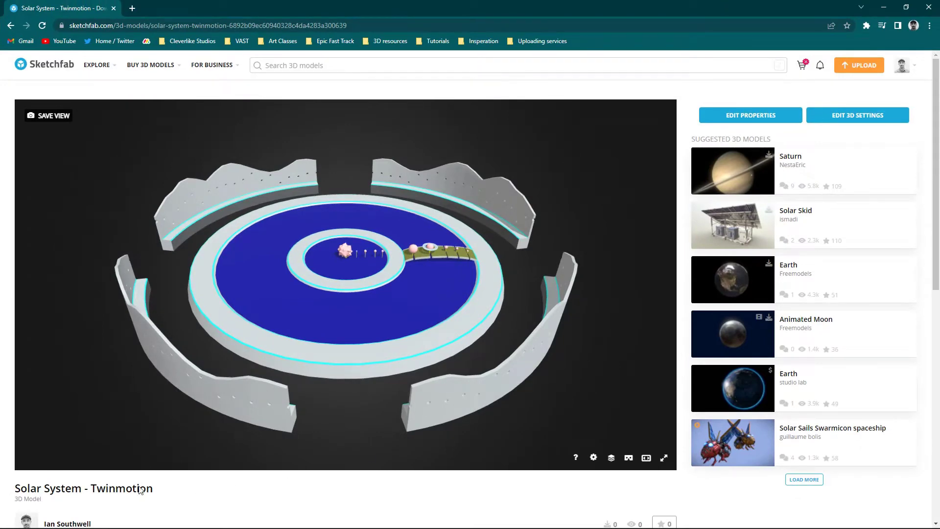
- Download the Solar System - Twinmotion model in its original FBX format and save solar-system-twinmotion.zip in the Downloads folder
{"action": "left_click_drag", "start_coordinate": [157, 488], "coordinate": [14, 495]}
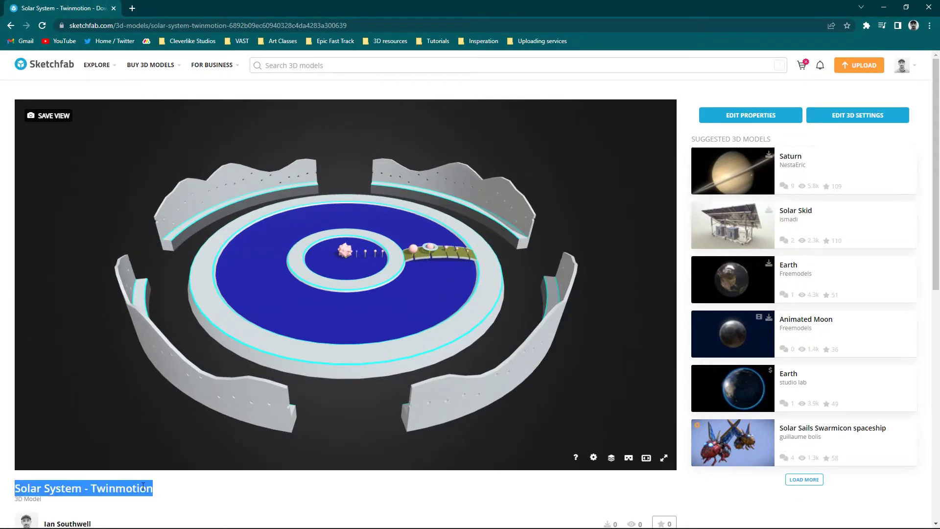
{"action": "left_click", "coordinate": [684, 354]}
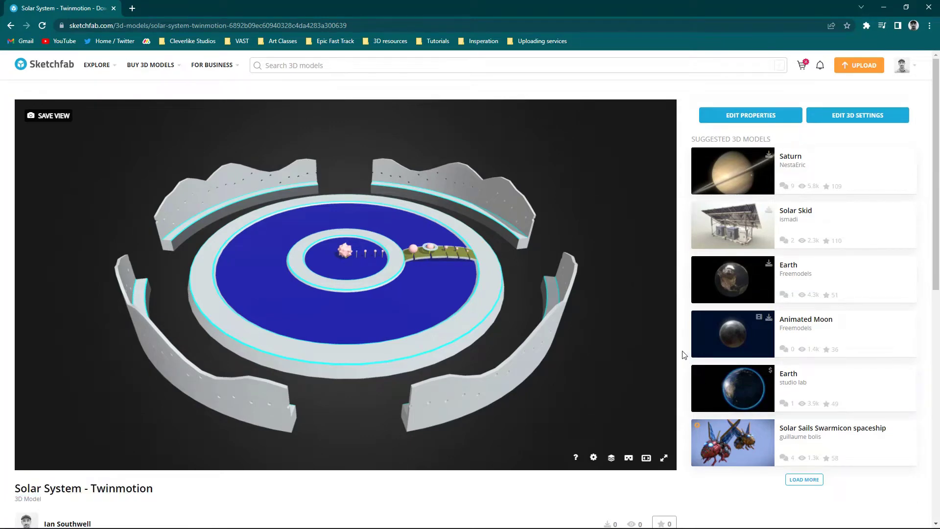
{"action": "scroll", "coordinate": [684, 354], "scroll_direction": "down", "scroll_amount": 4}
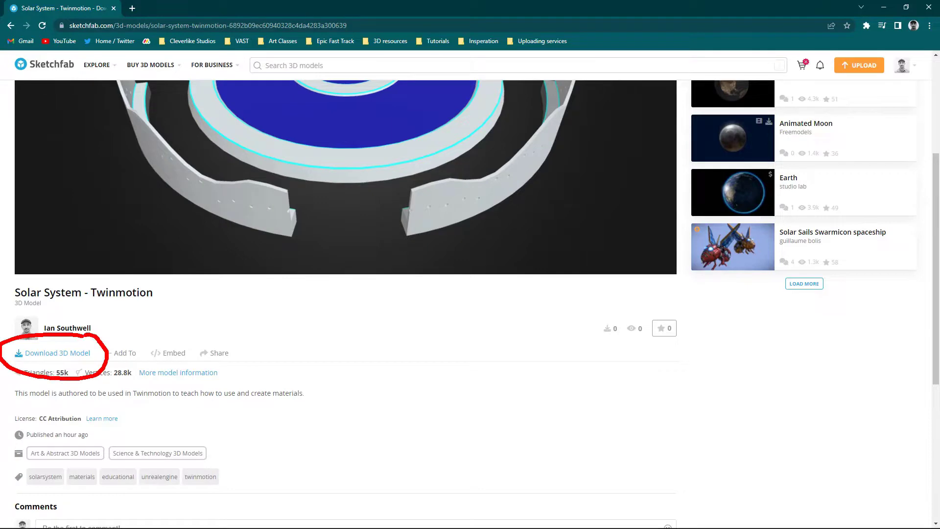
{"action": "left_click", "coordinate": [74, 354]}
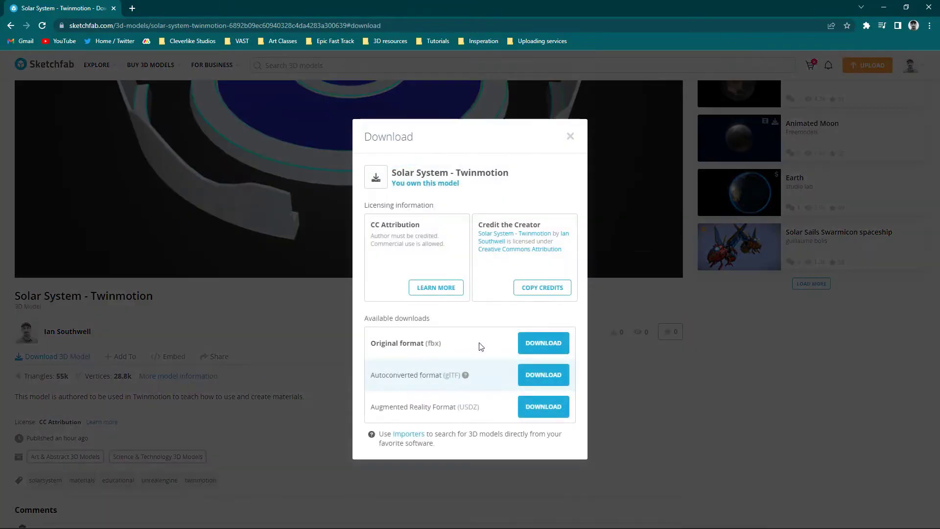
{"action": "key", "text": "ctrl+2"}
{"action": "left_click_drag", "start_coordinate": [495, 328], "coordinate": [491, 359]}
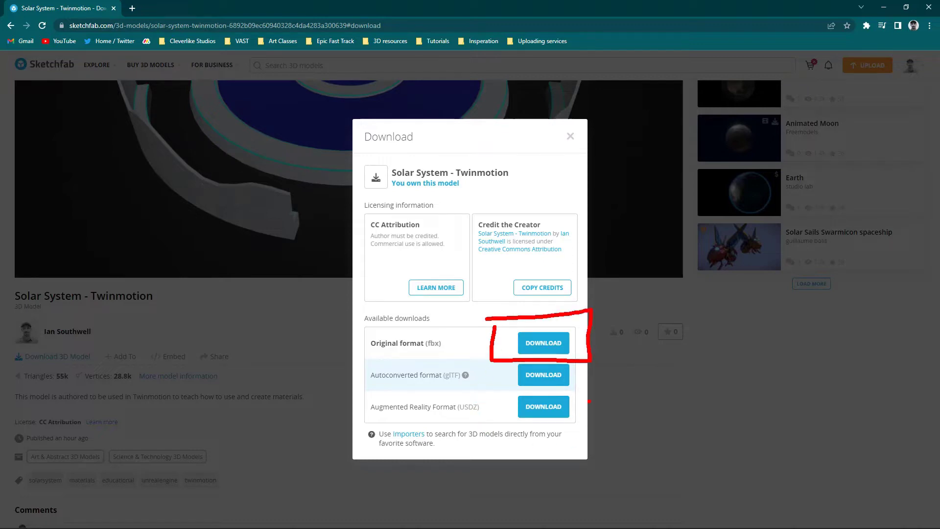
{"action": "left_click", "coordinate": [526, 344]}
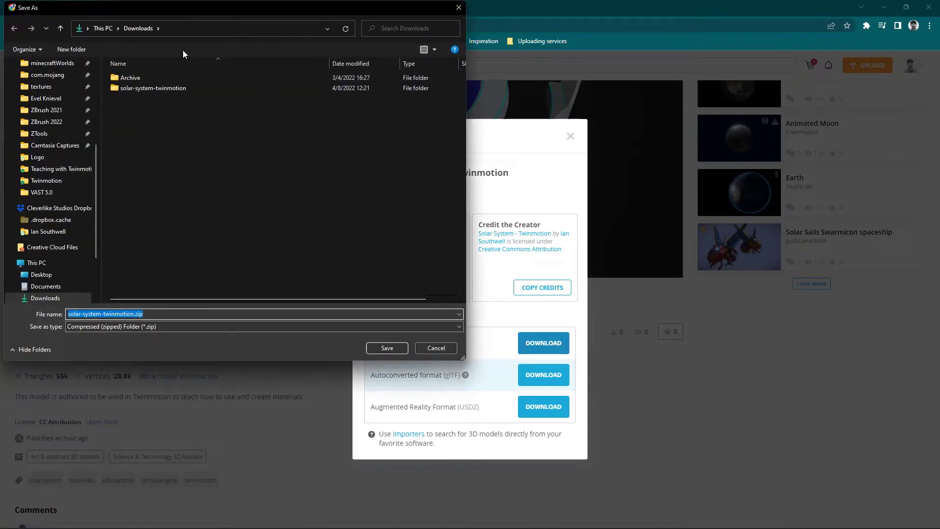
{"action": "left_click", "coordinate": [388, 347]}
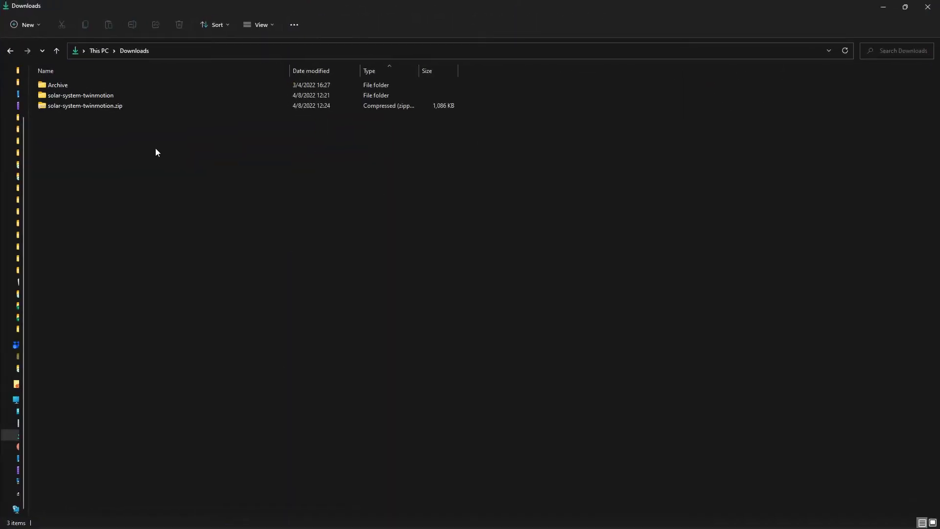
{"action": "left_click", "coordinate": [130, 106]}
{"action": "right_click", "coordinate": [125, 107]}
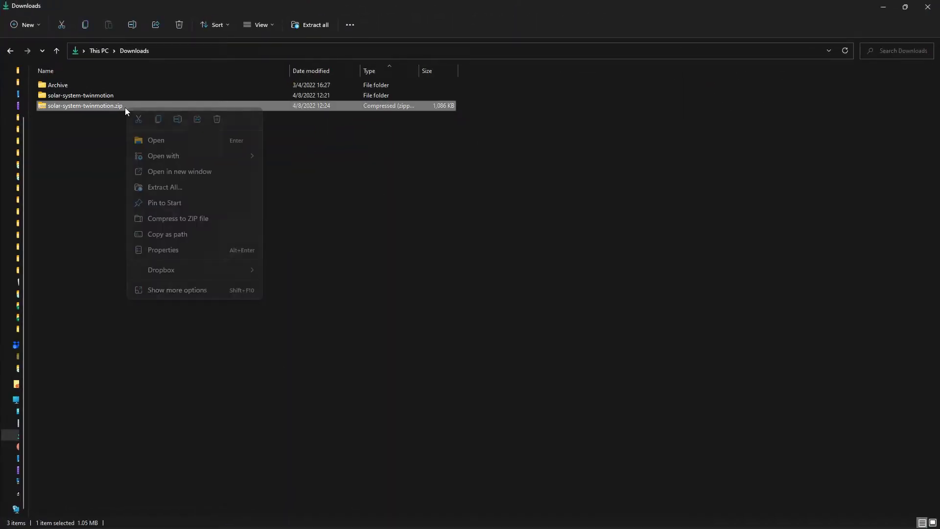
{"action": "left_click", "coordinate": [217, 191]}
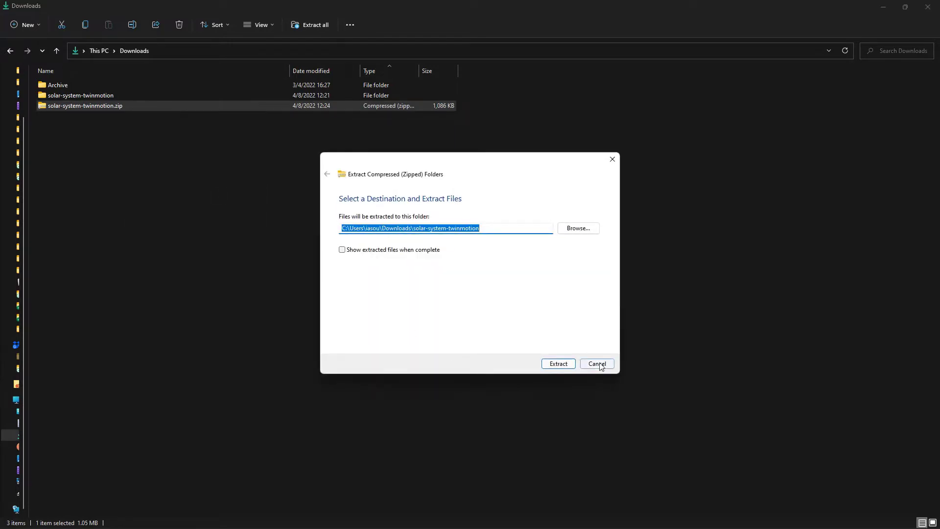
{"action": "left_click", "coordinate": [597, 364]}
- Open the source folder inside the extracted solar-system-twinmotion folder in Downloads
{"action": "left_click", "coordinate": [116, 93]}
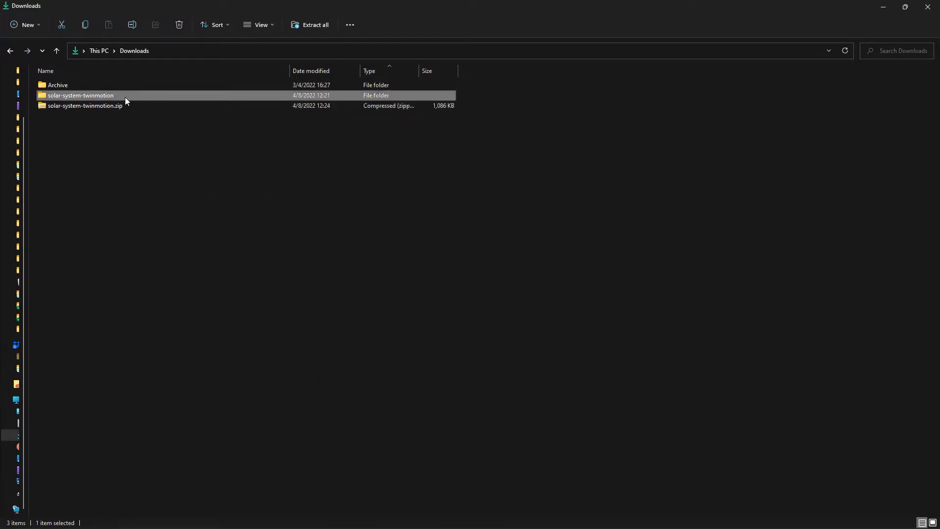
{"action": "double_click", "coordinate": [125, 96]}
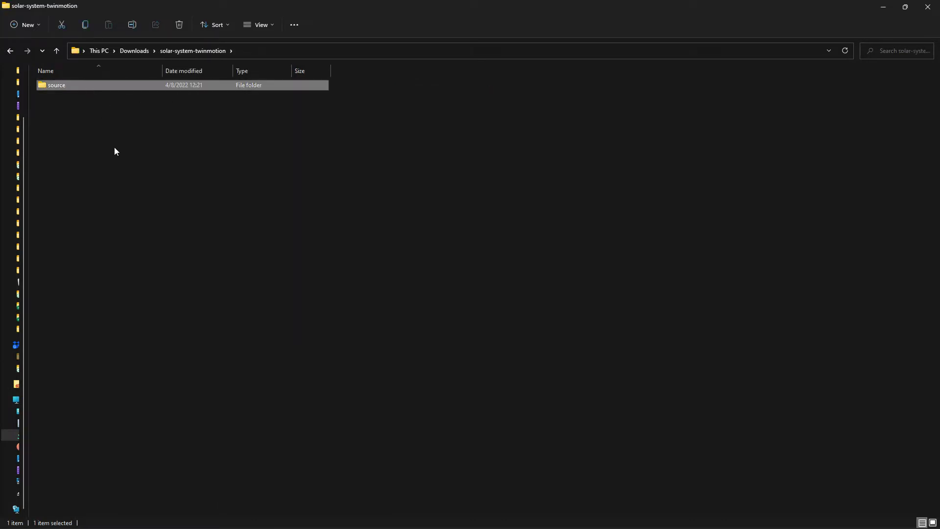
{"action": "double_click", "coordinate": [96, 85]}
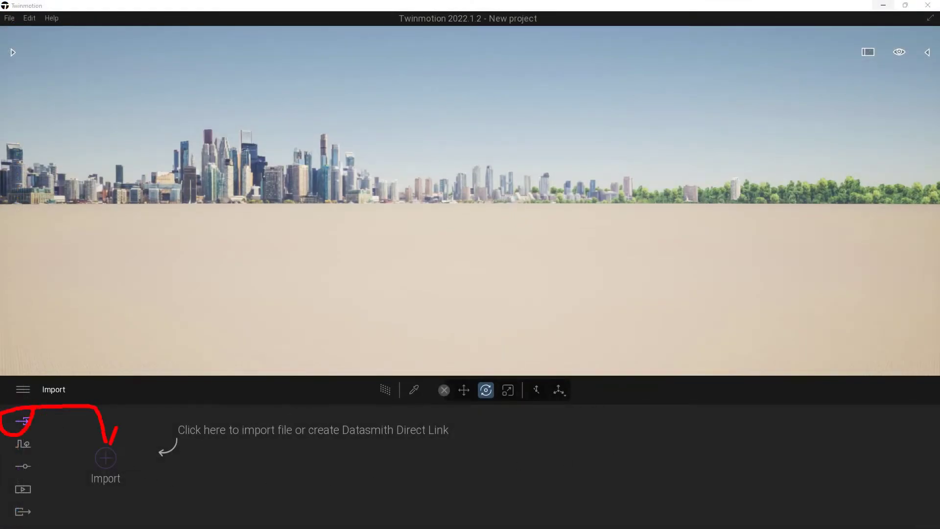
- In Twinmotion, import SolarSystem_02.fbx from the solar-system-twinmotion source folder as geometry with Collapse all and Z up
{"action": "left_click", "coordinate": [105, 458]}
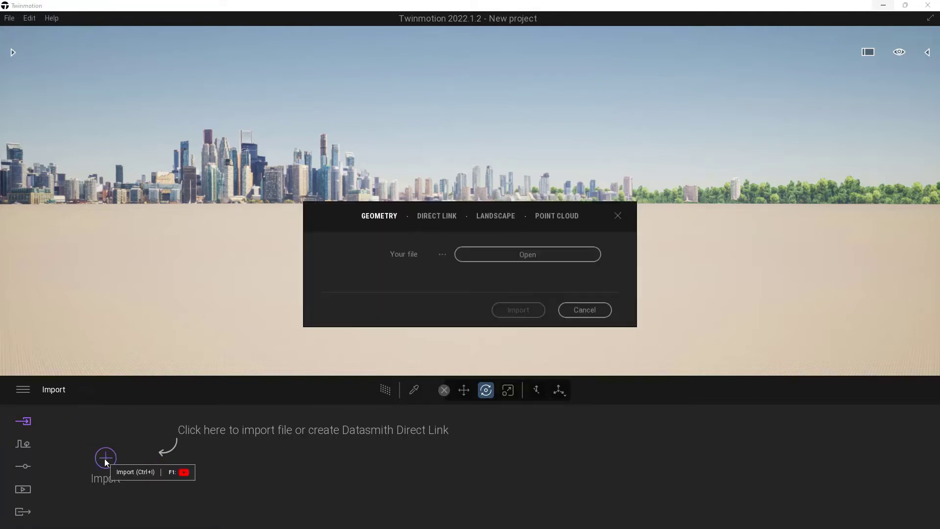
{"action": "left_click", "coordinate": [506, 254]}
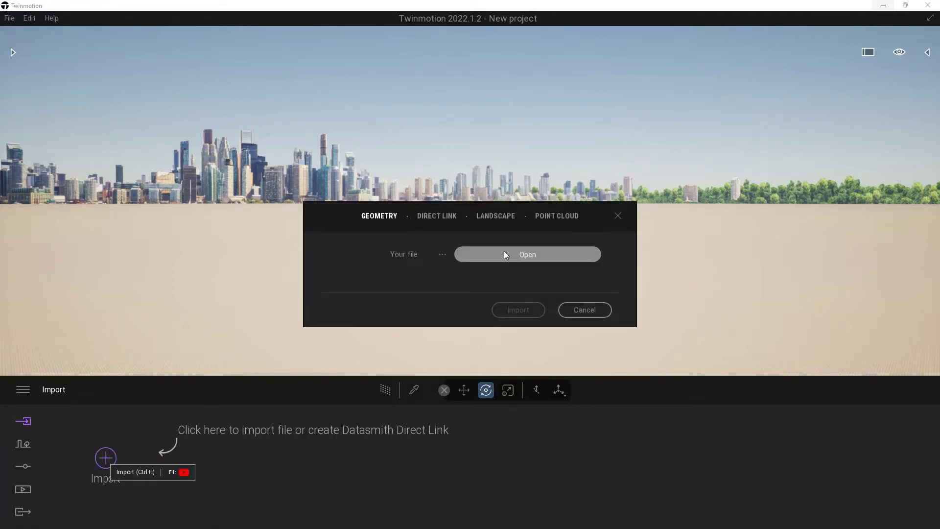
{"action": "left_click", "coordinate": [381, 292]}
{"action": "double_click", "coordinate": [492, 289]}
{"action": "double_click", "coordinate": [489, 278]}
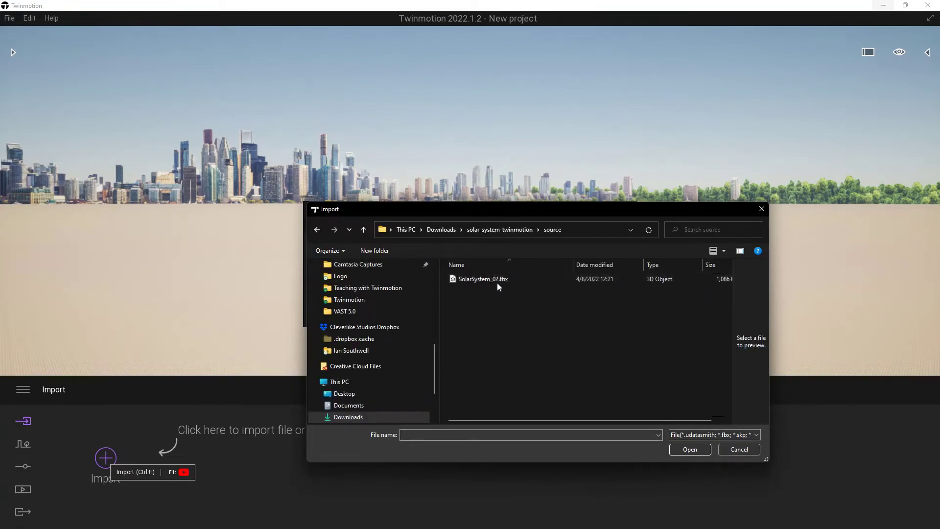
{"action": "left_click", "coordinate": [496, 280]}
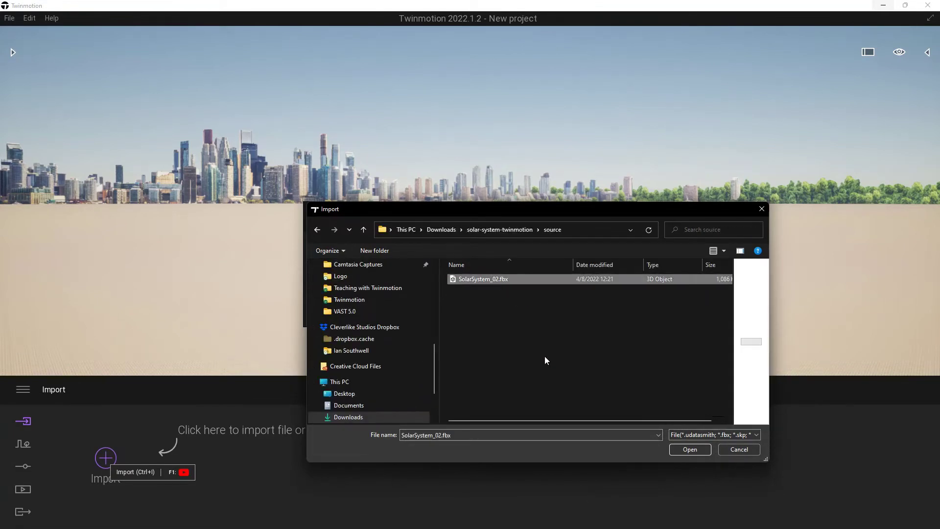
{"action": "left_click", "coordinate": [691, 449]}
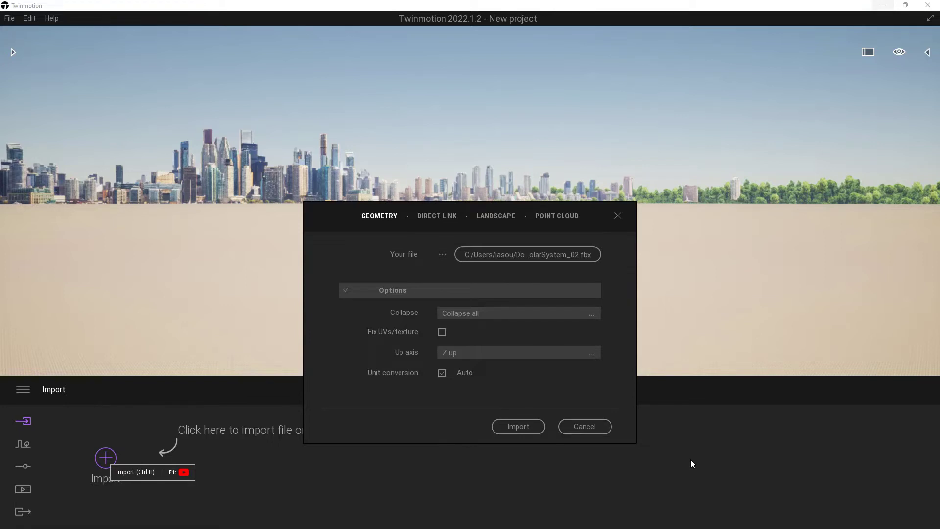
{"action": "left_click", "coordinate": [518, 429]}
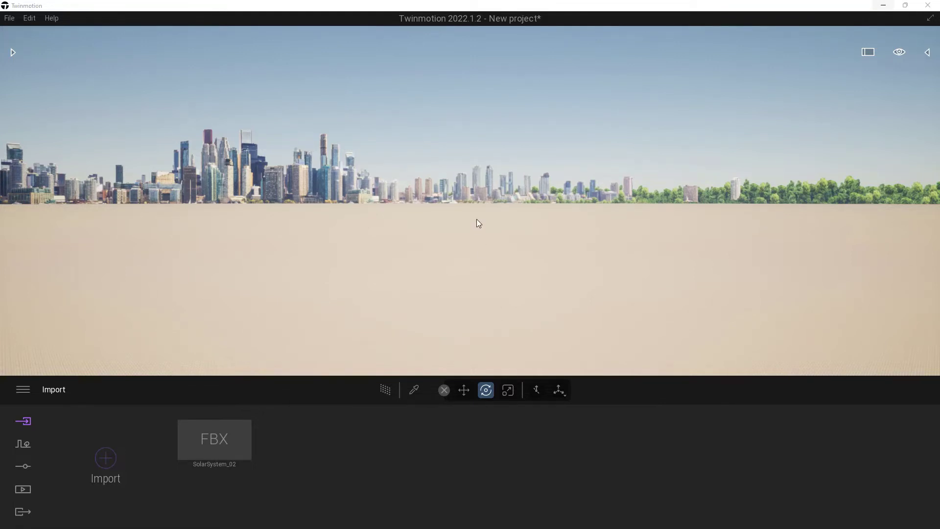
- Select SolarSystem_02 in the scene graph, frame it in a closer view from above, and deselect it
{"action": "left_click", "coordinate": [478, 206]}
{"action": "right_click_drag", "start_coordinate": [478, 206], "coordinate": [478, 466]}
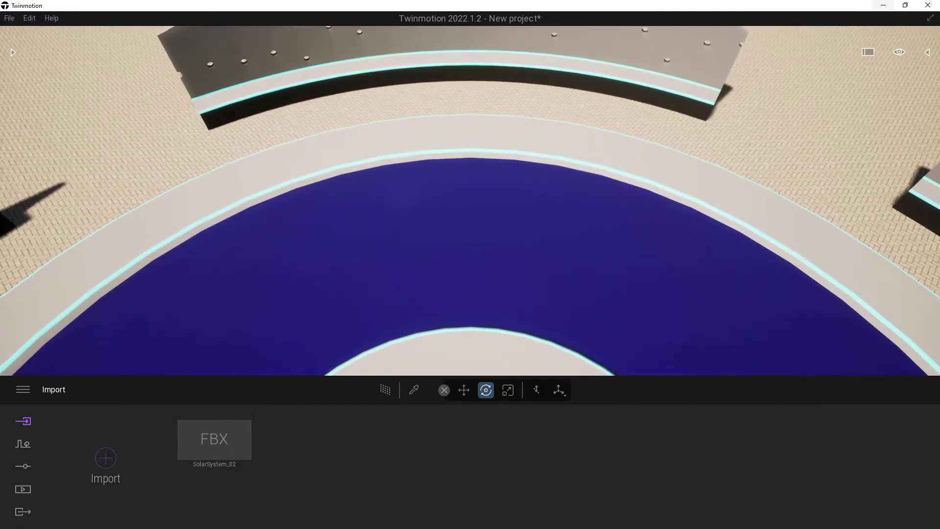
{"action": "left_click", "coordinate": [928, 52]}
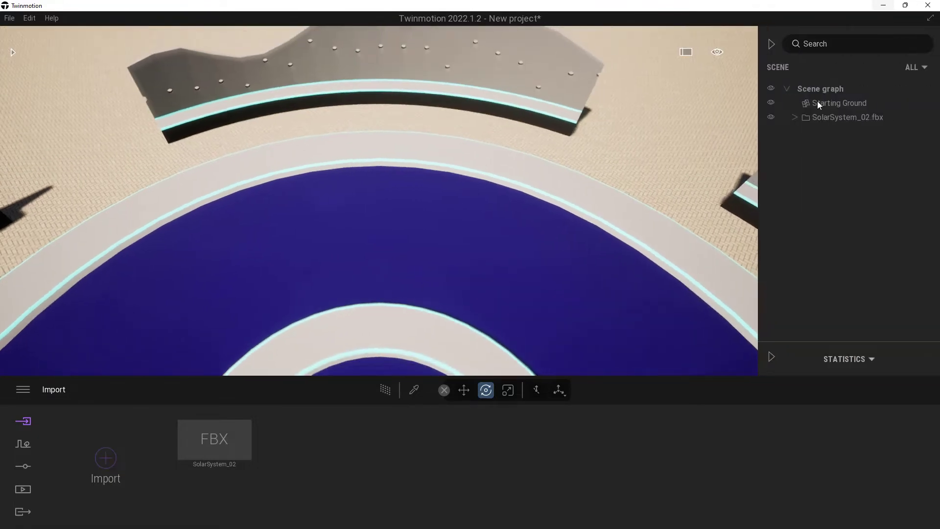
{"action": "left_click", "coordinate": [797, 116]}
{"action": "left_click", "coordinate": [849, 132]}
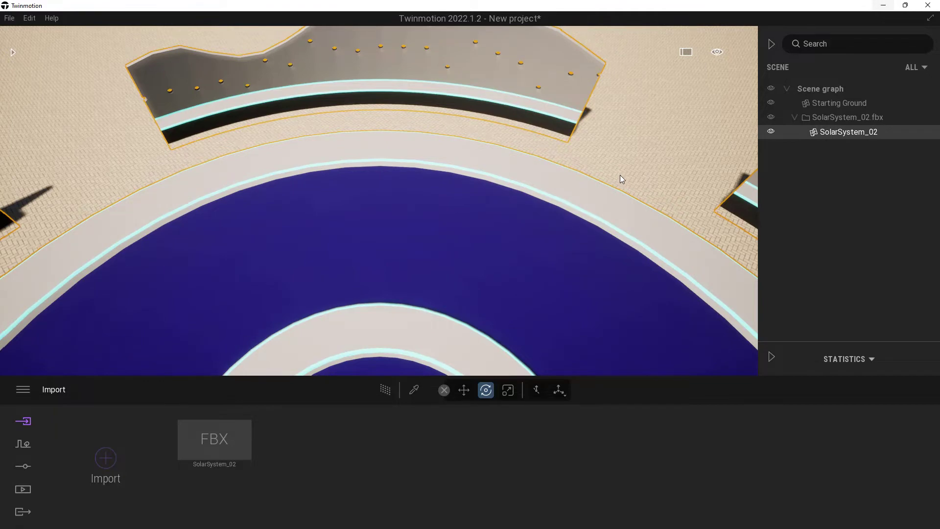
{"action": "key", "text": "f"}
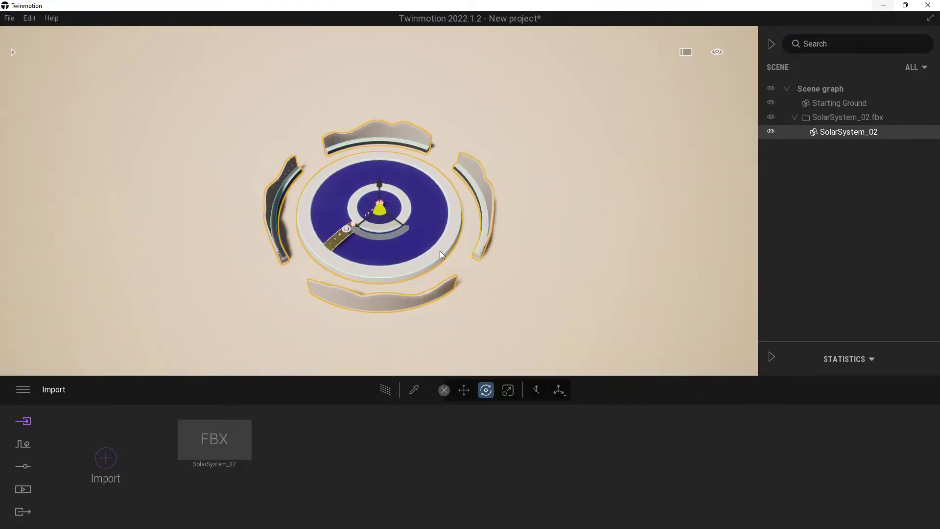
{"action": "scroll", "coordinate": [434, 237], "scroll_direction": "up", "scroll_amount": 5}
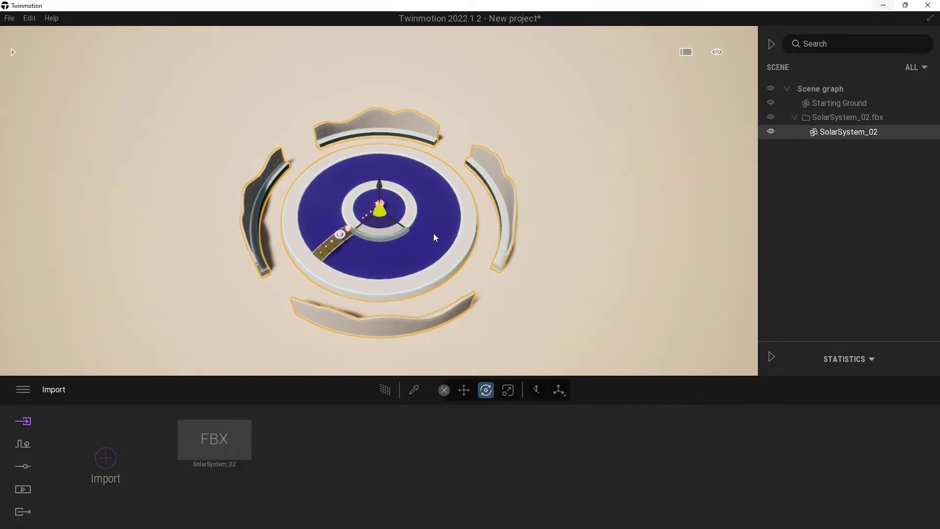
{"action": "scroll", "coordinate": [434, 234], "scroll_direction": "up", "scroll_amount": 8}
{"action": "key", "text": "Escape"}
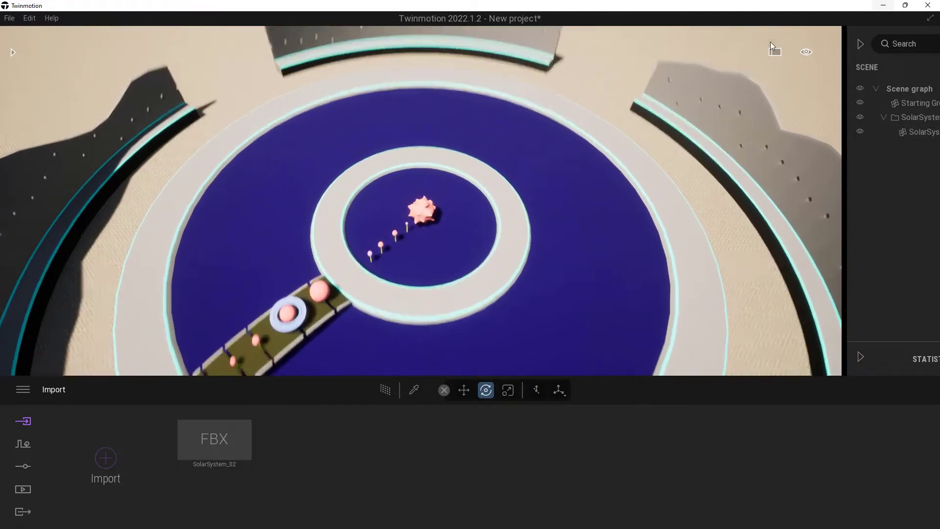
{"action": "left_click", "coordinate": [771, 43]}
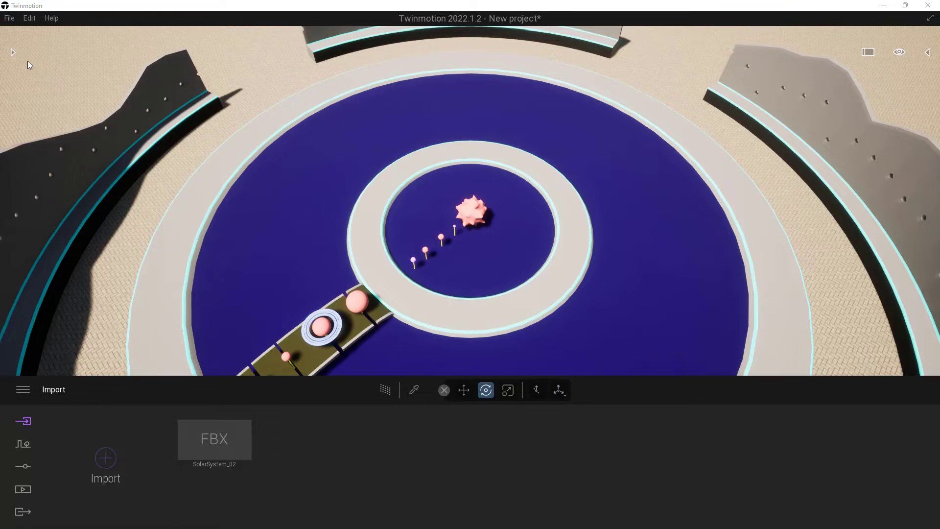
- Apply the Clean brick 01 material from the library to the outer side wall of the round platform
{"action": "left_click", "coordinate": [13, 52]}
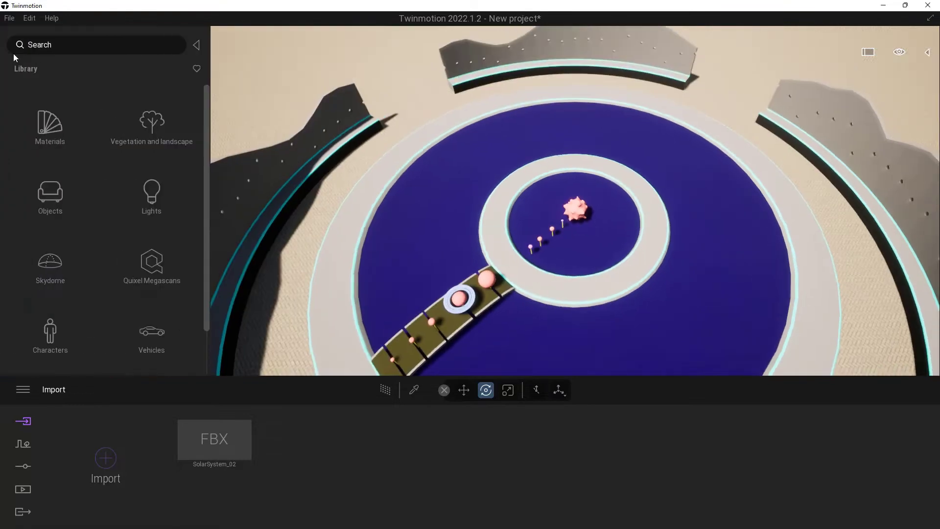
{"action": "left_click", "coordinate": [48, 129]}
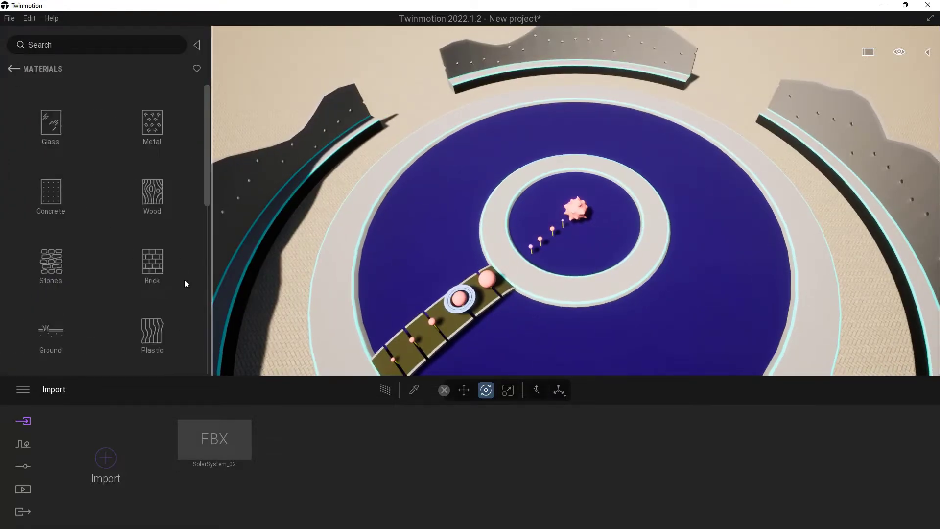
{"action": "left_click", "coordinate": [149, 262]}
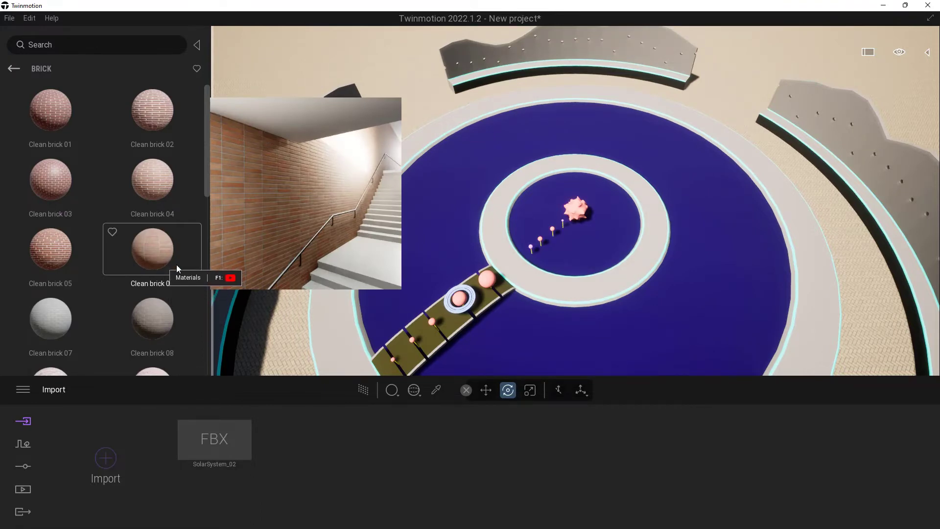
{"action": "middle_click_drag", "start_coordinate": [575, 201], "coordinate": [750, 152], "text": "shift"}
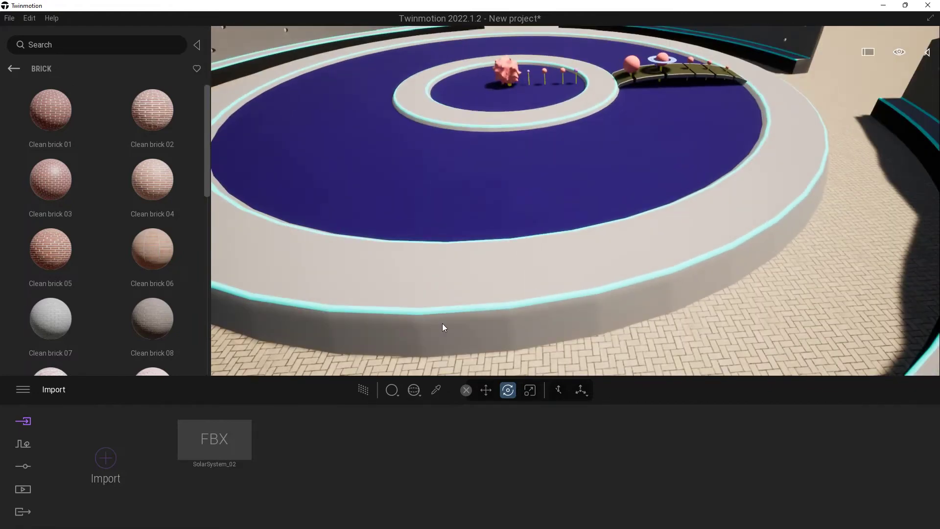
{"action": "mouse_move", "coordinate": [818, 196]}
{"action": "left_mouse_down"}
{"action": "mouse_move", "coordinate": [801, 219]}
{"action": "mouse_move", "coordinate": [579, 332]}
{"action": "mouse_move", "coordinate": [292, 345]}
{"action": "left_mouse_up"}
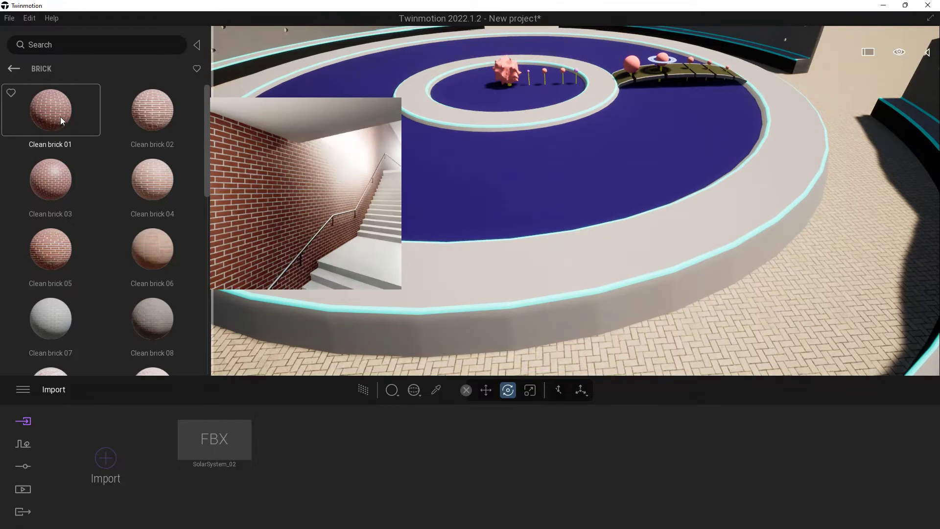
{"action": "mouse_move", "coordinate": [48, 108]}
{"action": "left_mouse_down"}
{"action": "mouse_move", "coordinate": [287, 335]}
{"action": "mouse_move", "coordinate": [425, 331]}
{"action": "left_mouse_up"}
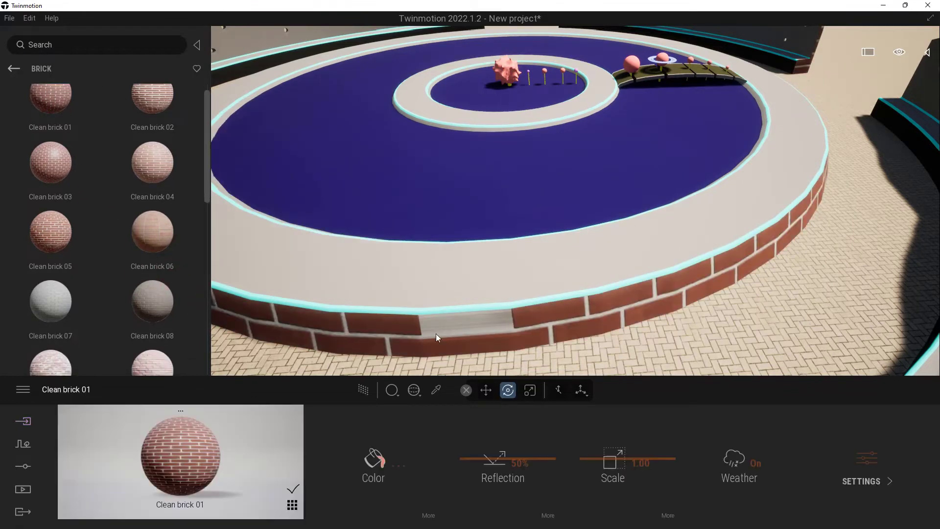
{"action": "mouse_move", "coordinate": [524, 292]}
{"action": "left_mouse_down"}
{"action": "mouse_move", "coordinate": [435, 296]}
{"action": "mouse_move", "coordinate": [497, 290]}
{"action": "left_mouse_up"}
{"action": "key", "text": "Escape"}
- Switch the material's texture projection mode to Cubic UVs
{"action": "left_click", "coordinate": [436, 390]}
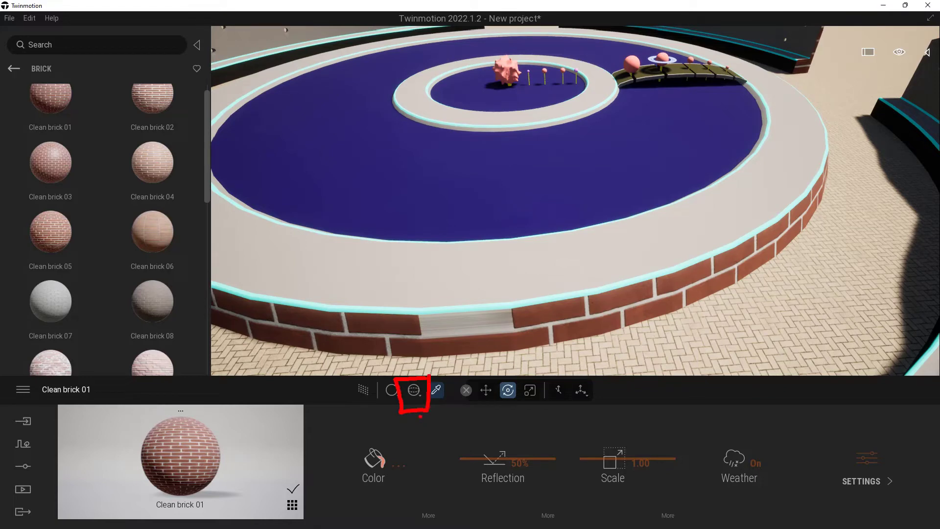
{"action": "left_click", "coordinate": [418, 394]}
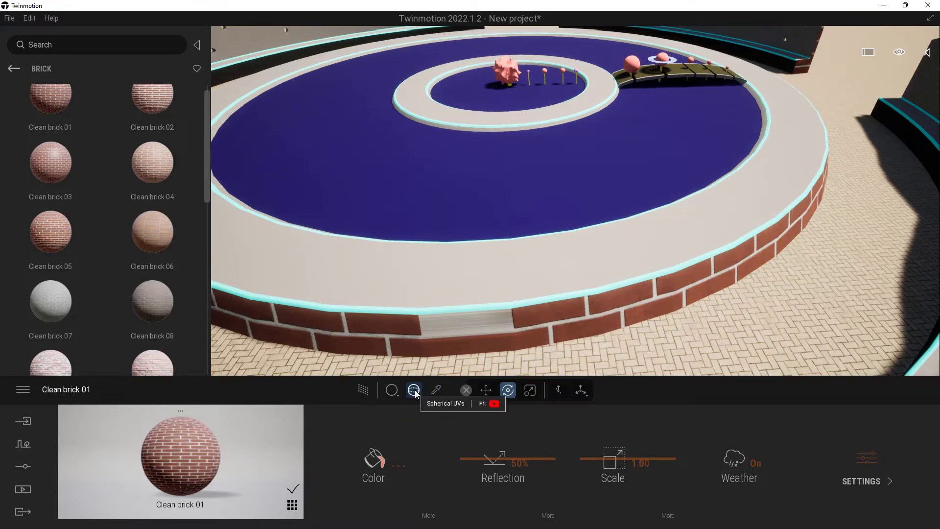
{"action": "left_click", "coordinate": [416, 394]}
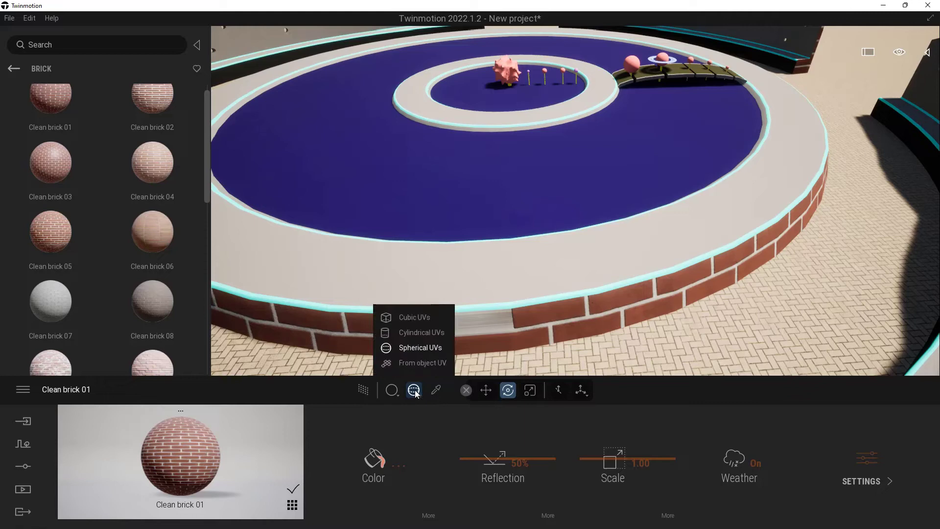
{"action": "left_click", "coordinate": [423, 317]}
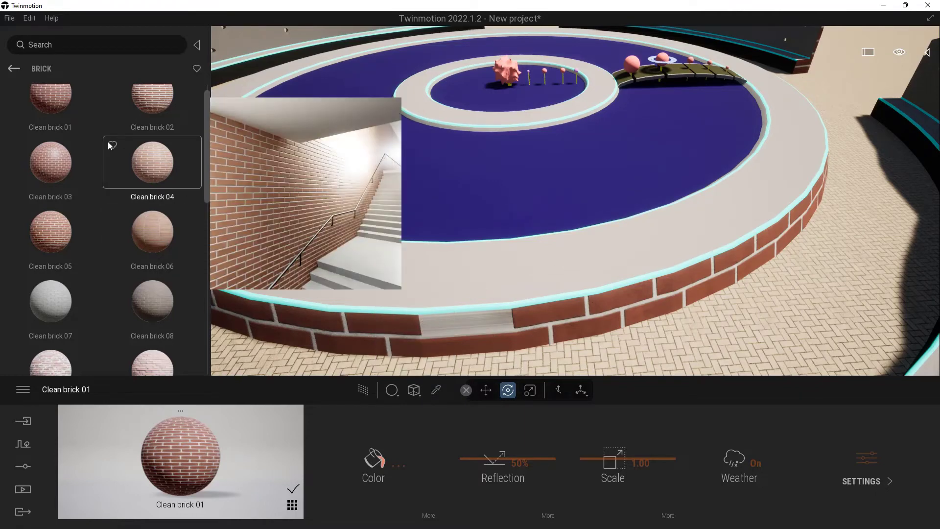
- Reapply Clean brick 01 to the outer side wall of the round platform using the Cubic UVs projection
{"action": "scroll", "coordinate": [66, 104], "scroll_direction": "up", "scroll_amount": 1}
{"action": "left_click", "coordinate": [308, 310]}
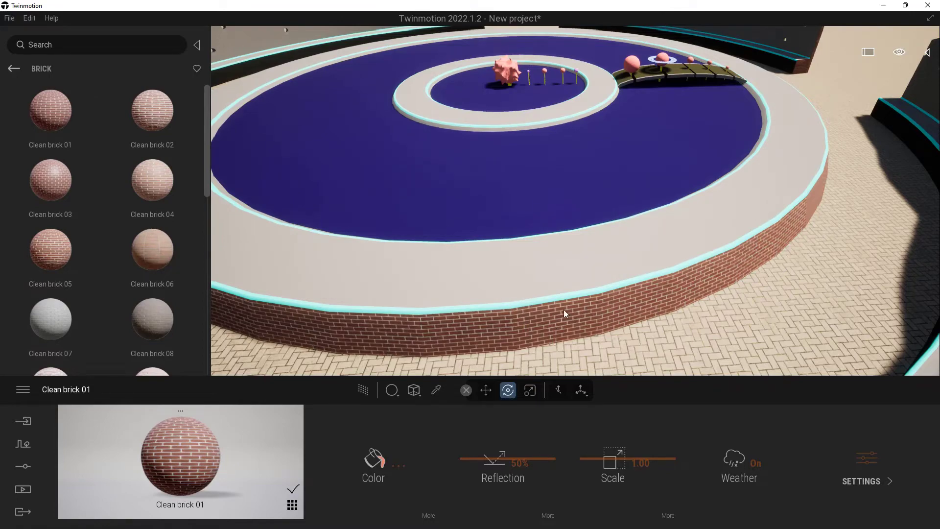
{"action": "right_click_drag", "start_coordinate": [563, 310], "coordinate": [614, 301]}
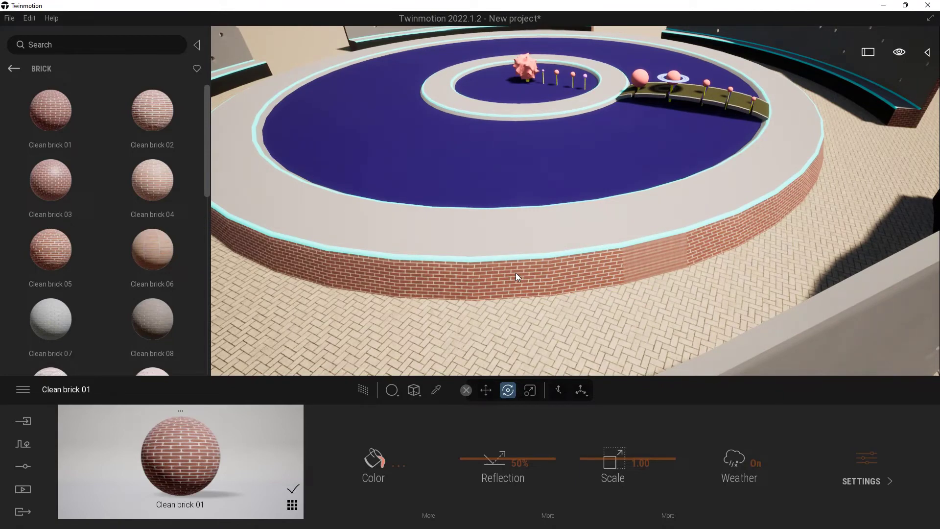
- Reapply Clean brick 01 to the platform's outer side wall with Cylindrical UVs and set its scale to 0.70
{"action": "left_click", "coordinate": [414, 390]}
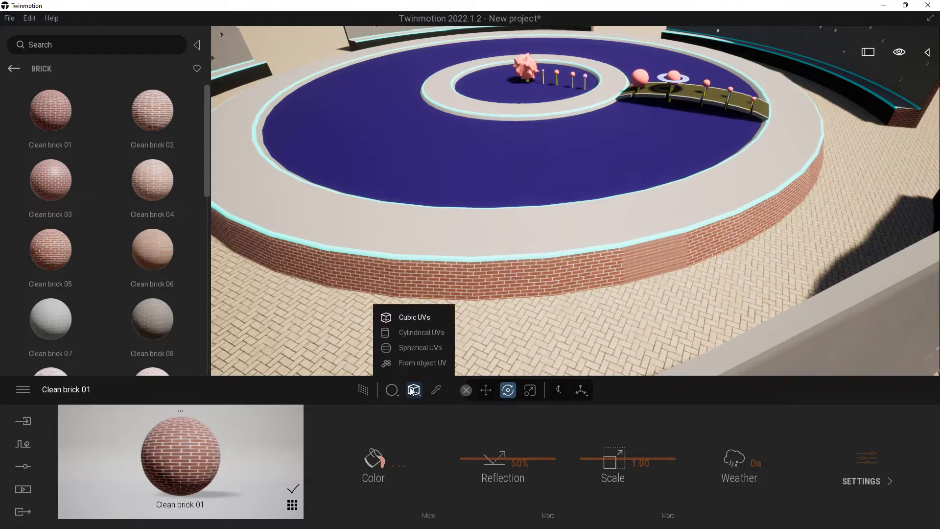
{"action": "left_click", "coordinate": [432, 337]}
{"action": "mouse_move", "coordinate": [72, 133]}
{"action": "left_click_drag", "start_coordinate": [72, 134], "coordinate": [511, 274]}
{"action": "middle_click_drag", "start_coordinate": [486, 296], "coordinate": [496, 298], "text": "shift"}
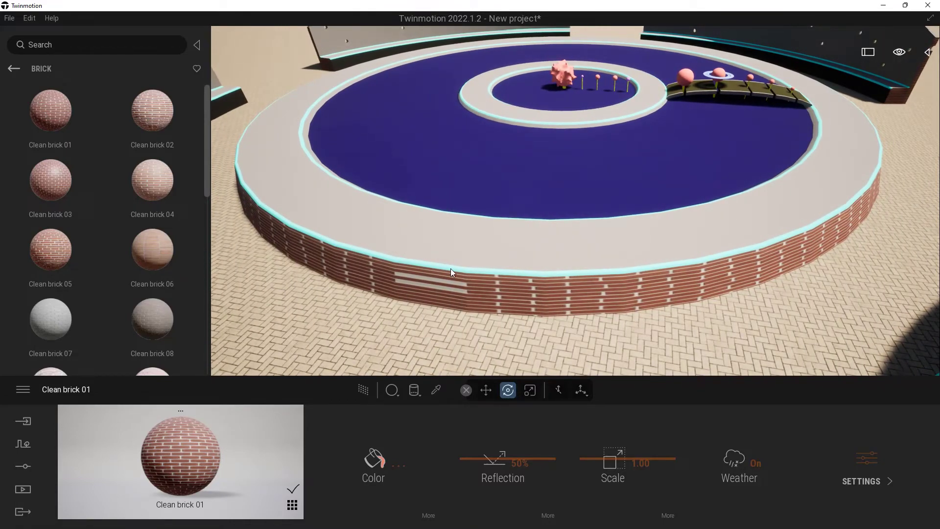
{"action": "left_click_drag", "start_coordinate": [613, 455], "coordinate": [620, 472]}
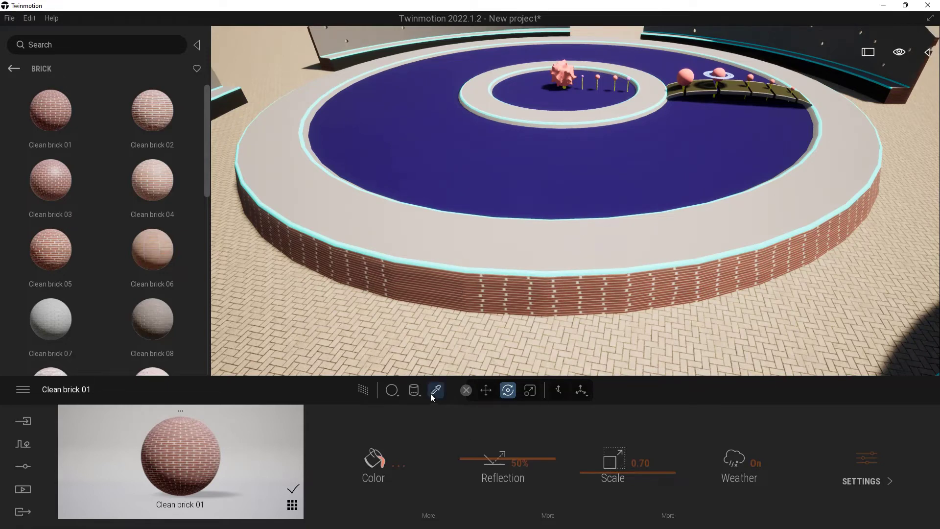
- Reapply Clean brick 01 to the platform's outer side wall with From object UV and set its scale to 0.77
{"action": "left_click", "coordinate": [415, 390]}
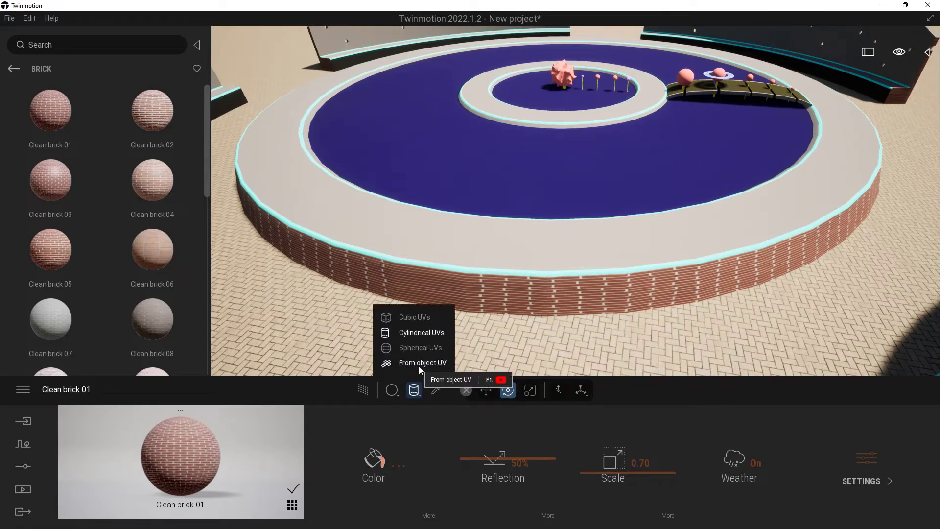
{"action": "left_click", "coordinate": [426, 364]}
{"action": "left_click_drag", "start_coordinate": [52, 113], "coordinate": [477, 295]}
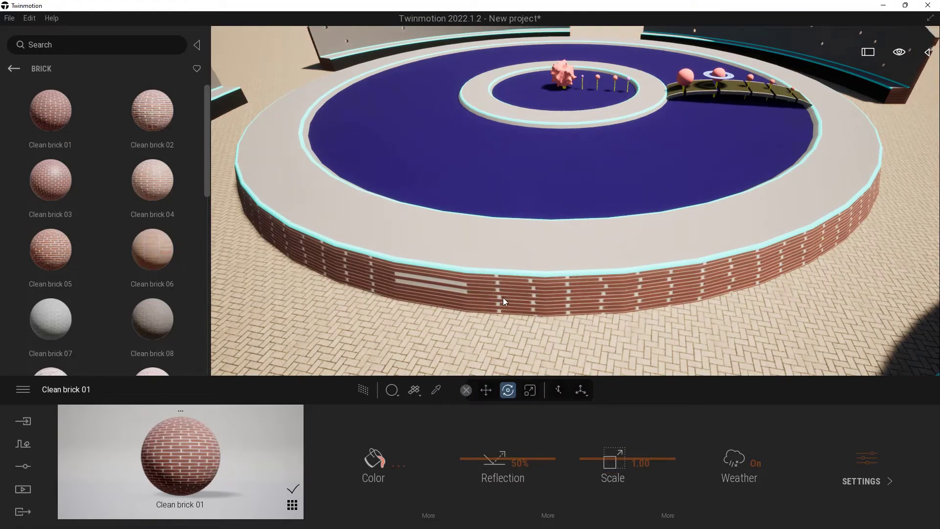
{"action": "left_click", "coordinate": [606, 462]}
{"action": "left_click_drag", "start_coordinate": [606, 462], "coordinate": [616, 467]}
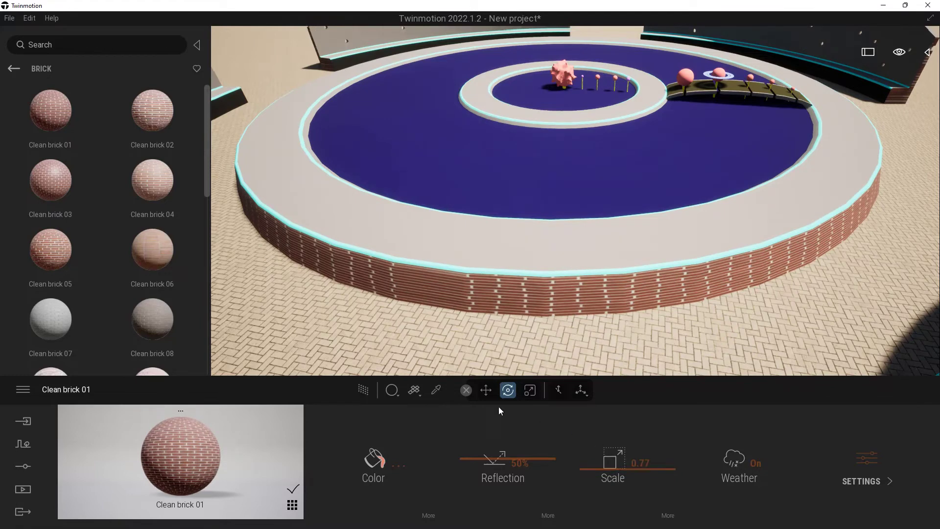
- Switch the texture projection to Spherical UVs for the platform's outer brick wall and set the material scale to 0.17
{"action": "left_click", "coordinate": [415, 391]}
{"action": "left_click", "coordinate": [415, 349]}
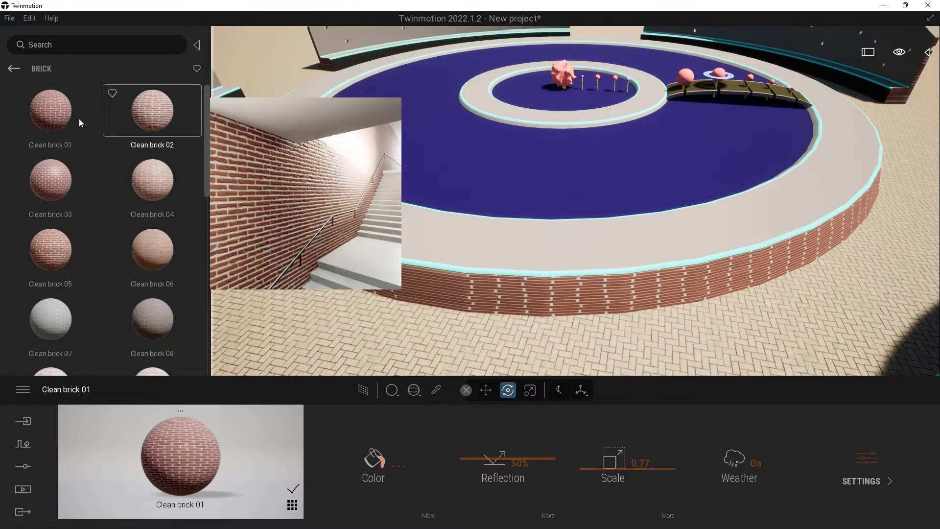
{"action": "left_click", "coordinate": [508, 390]}
{"action": "left_click_drag", "start_coordinate": [608, 456], "coordinate": [612, 498]}
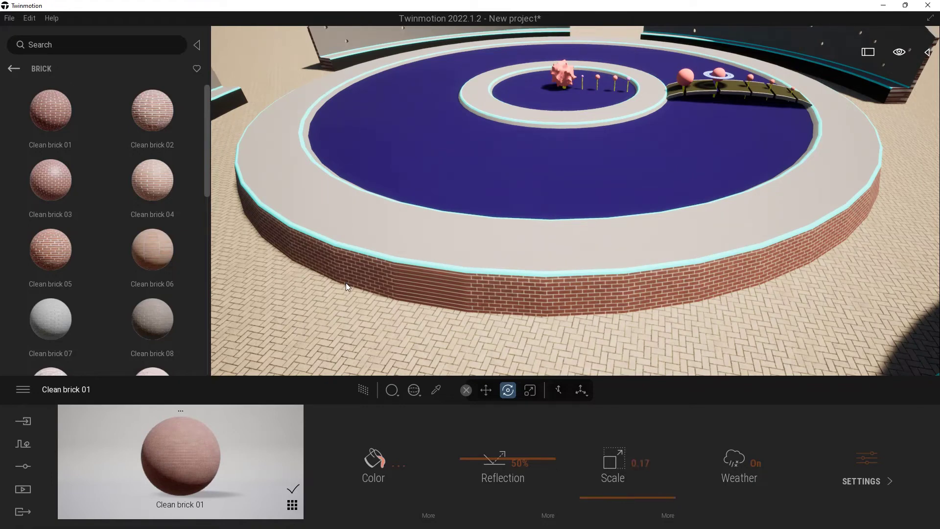
- Open the Water category of the material library
{"action": "left_click", "coordinate": [14, 69]}
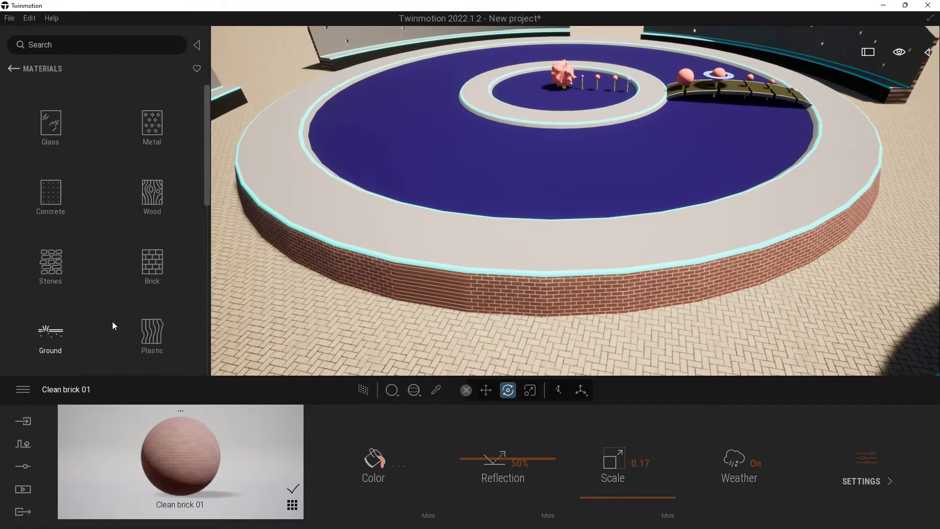
{"action": "scroll", "coordinate": [108, 221], "scroll_direction": "down", "scroll_amount": 5}
{"action": "left_click_drag", "start_coordinate": [117, 290], "coordinate": [116, 116]}
{"action": "left_click_drag", "start_coordinate": [109, 274], "coordinate": [108, 189]}
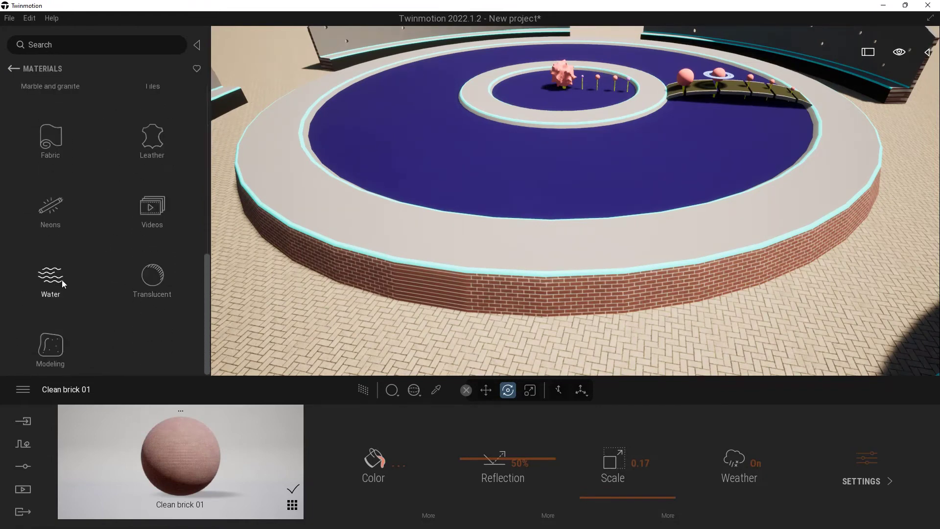
{"action": "left_click", "coordinate": [55, 284]}
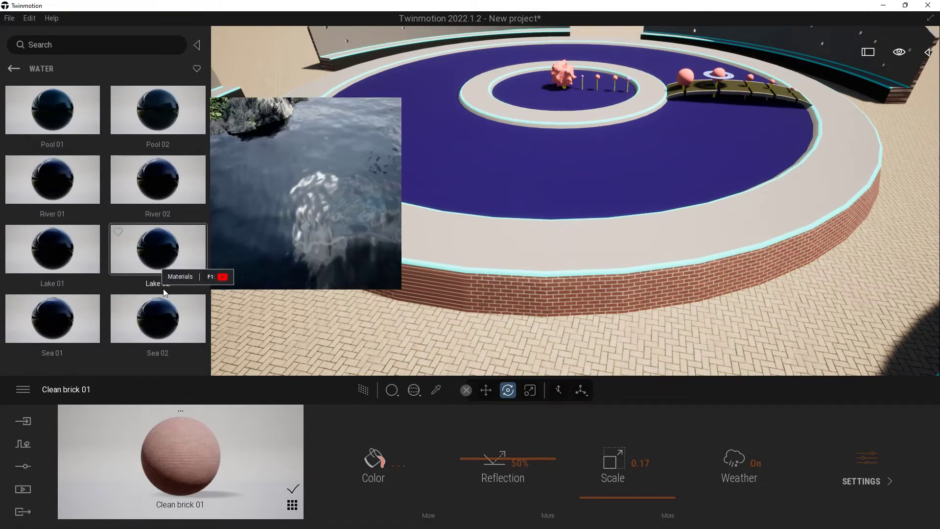
- Try the Lake 02, Sea 02 and River 02 materials on the blue pool surface inside the round platform
{"action": "left_click_drag", "start_coordinate": [159, 252], "coordinate": [473, 240]}
{"action": "left_click_drag", "start_coordinate": [482, 160], "coordinate": [472, 170]}
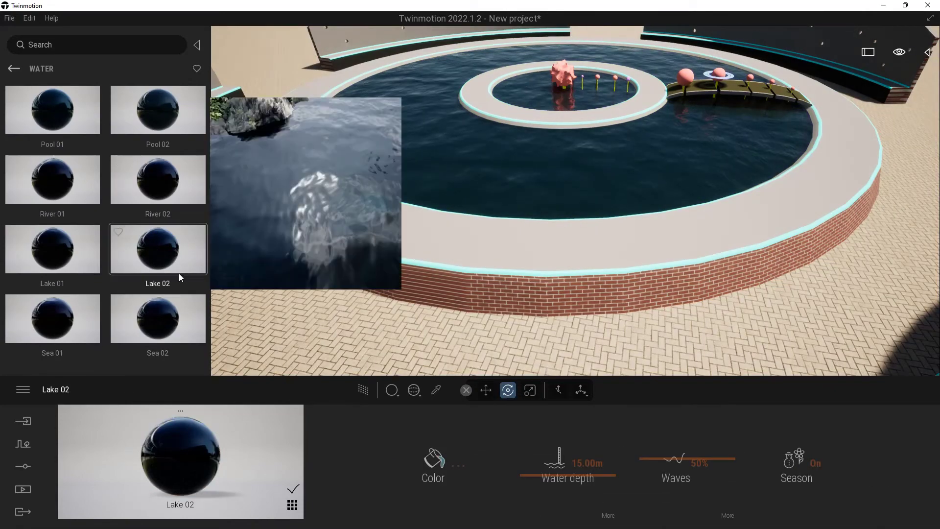
{"action": "left_click_drag", "start_coordinate": [150, 316], "coordinate": [456, 148]}
{"action": "left_click", "coordinate": [457, 149]}
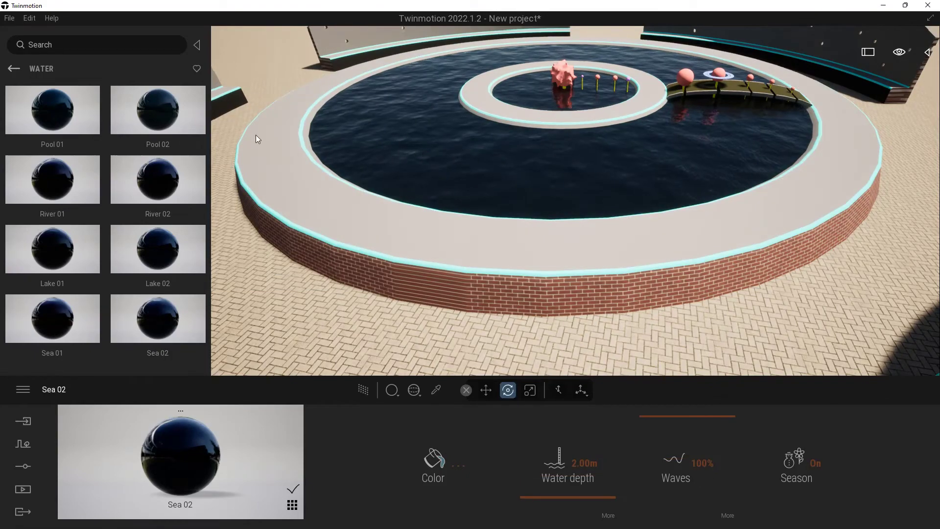
{"action": "left_click_drag", "start_coordinate": [206, 171], "coordinate": [451, 153]}
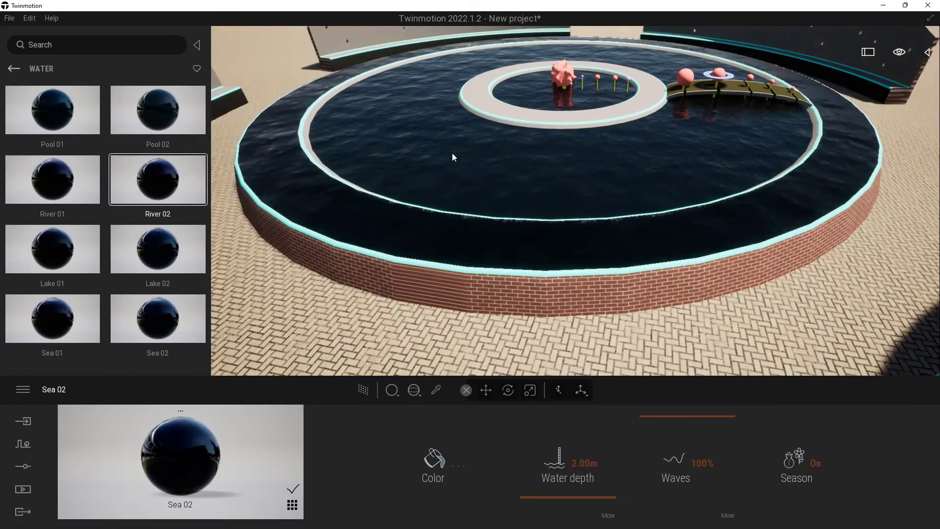
{"action": "left_click", "coordinate": [453, 153]}
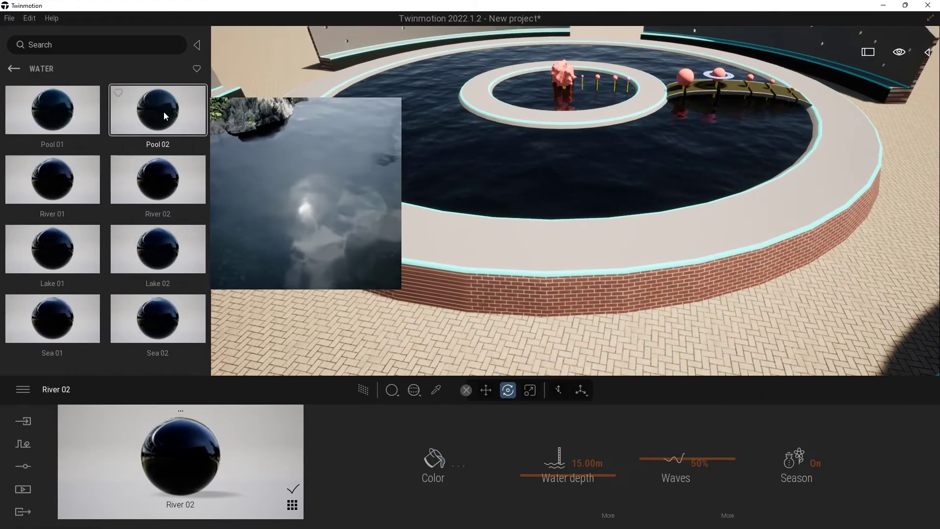
- Apply the Pool 02 water material to the pool surface inside the round platform
{"action": "left_click_drag", "start_coordinate": [163, 114], "coordinate": [469, 155]}
{"action": "left_click", "coordinate": [469, 155]}
{"action": "right_click_drag", "start_coordinate": [469, 155], "coordinate": [573, 179]}
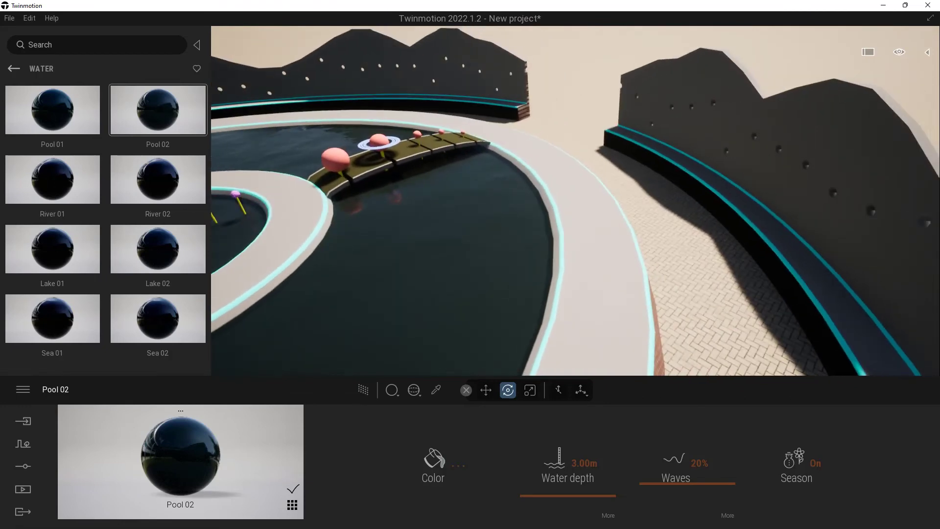
- Open the Wood category of the material library and set the texture projection to Cylindrical UVs
{"action": "left_click", "coordinate": [15, 69]}
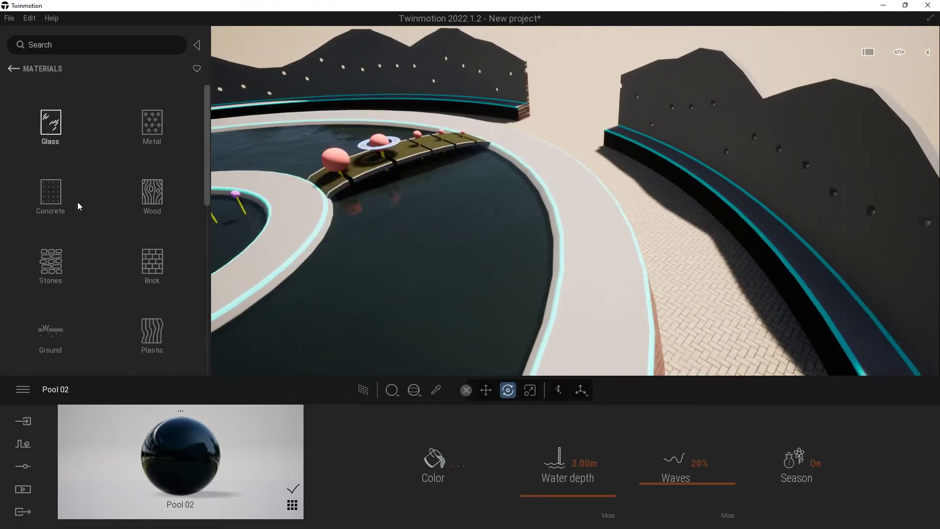
{"action": "left_click", "coordinate": [169, 198]}
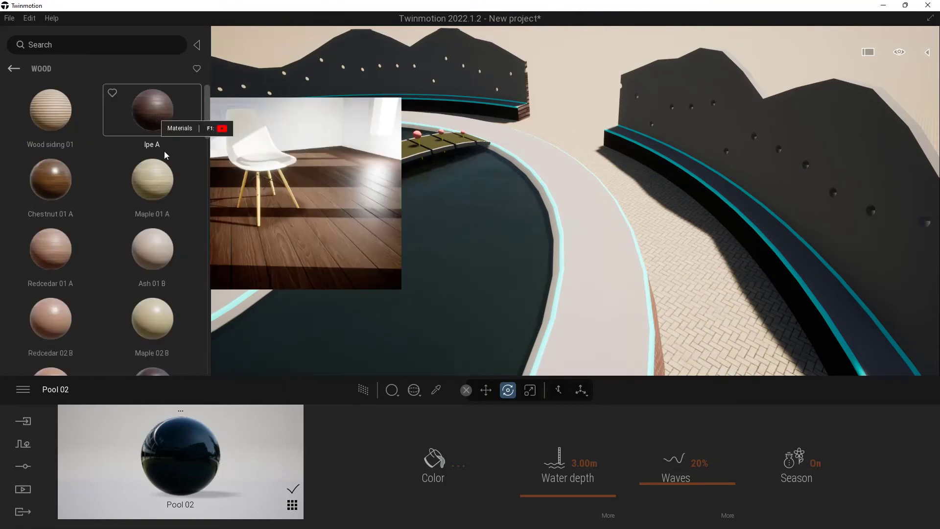
{"action": "left_click", "coordinate": [410, 390]}
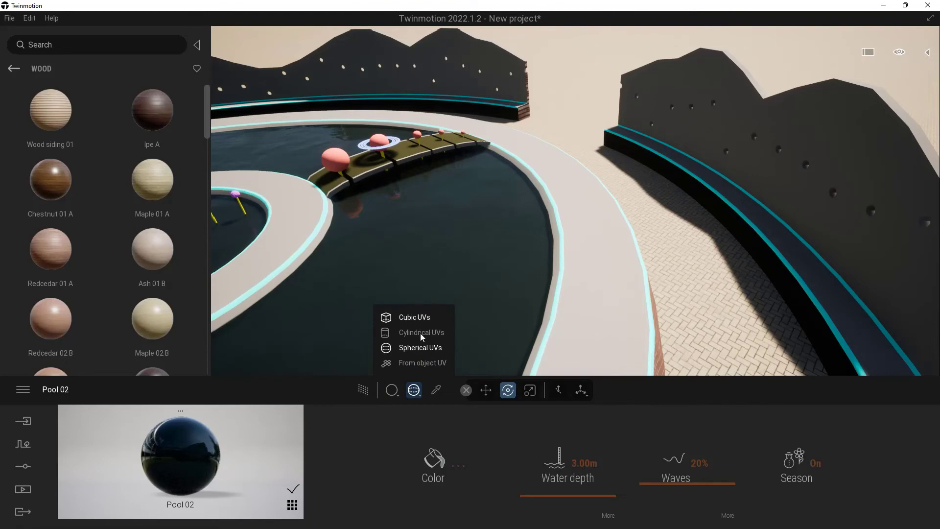
{"action": "left_click", "coordinate": [420, 332]}
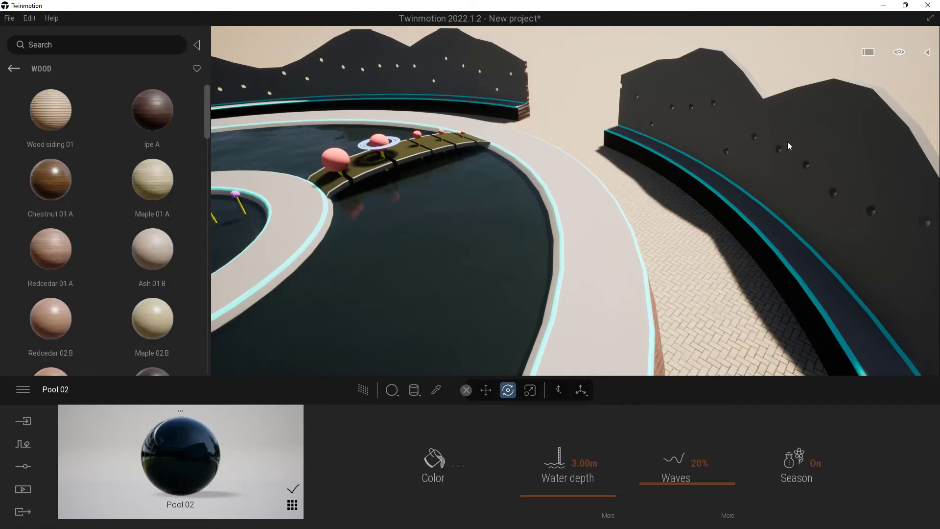
- Apply the Wood siding 01 material to the curved walls behind the benches and inspect them from outside
{"action": "left_click_drag", "start_coordinate": [53, 111], "coordinate": [244, 170]}
{"action": "left_click_drag", "start_coordinate": [725, 146], "coordinate": [726, 139]}
{"action": "left_click", "coordinate": [726, 137]}
{"action": "middle_click_drag", "start_coordinate": [797, 149], "coordinate": [543, 173]}
{"action": "left_click_drag", "start_coordinate": [565, 196], "coordinate": [565, 196]}
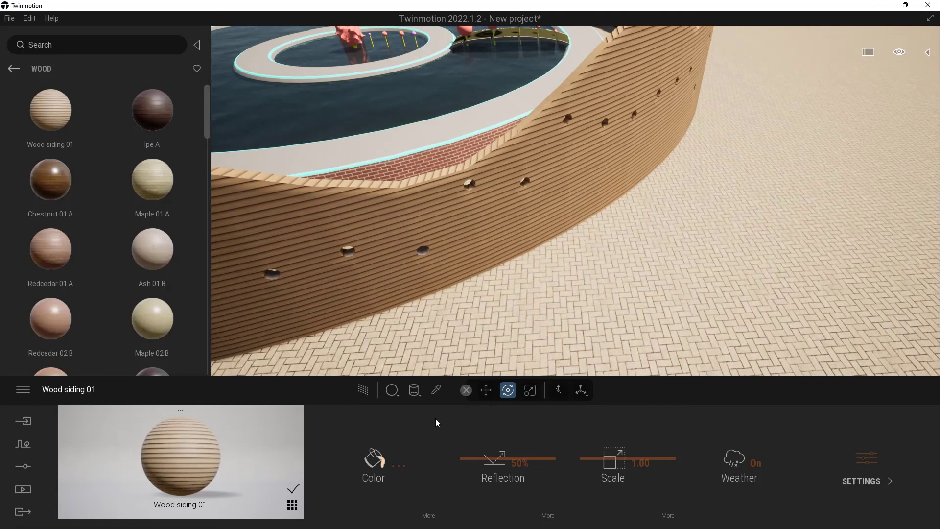
- Switch the projection to From object UV and try Wood siding 01, then Ipe A, on the curved walls behind the benches
{"action": "left_click", "coordinate": [416, 391]}
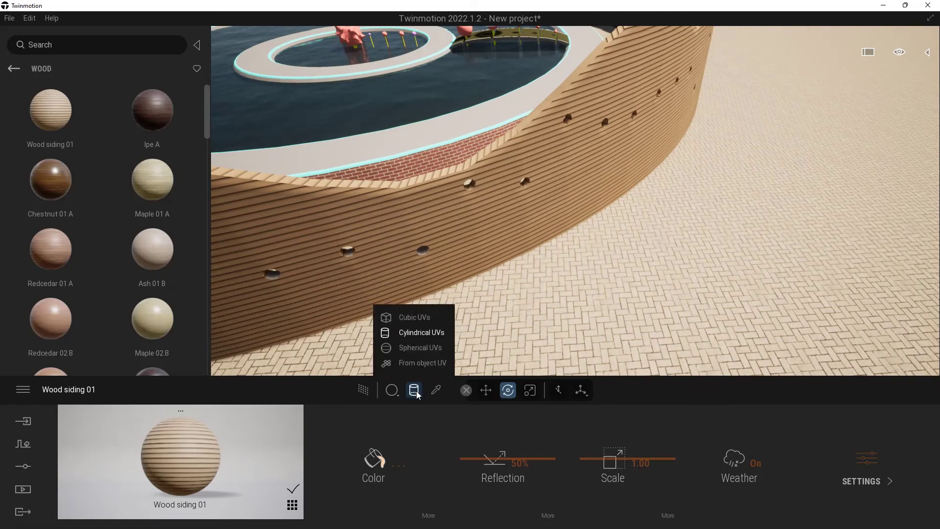
{"action": "left_click", "coordinate": [413, 364]}
{"action": "left_click_drag", "start_coordinate": [79, 108], "coordinate": [430, 225]}
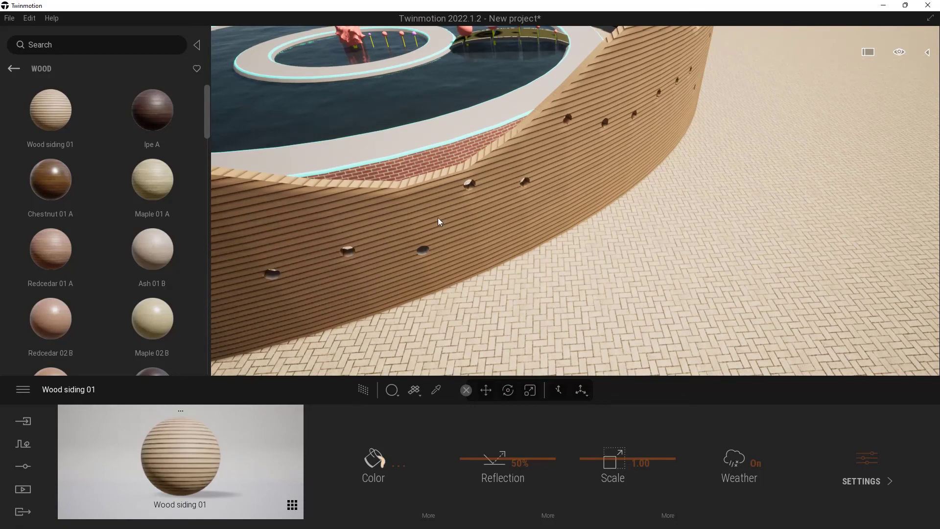
{"action": "left_click_drag", "start_coordinate": [478, 187], "coordinate": [466, 186]}
{"action": "right_click_drag", "start_coordinate": [466, 186], "coordinate": [453, 202]}
{"action": "right_click_drag", "start_coordinate": [528, 274], "coordinate": [528, 213]}
{"action": "key", "text": "ctrl+z"}
{"action": "left_click_drag", "start_coordinate": [60, 114], "coordinate": [594, 216]}
{"action": "left_click_drag", "start_coordinate": [495, 274], "coordinate": [496, 275]}
{"action": "right_click_drag", "start_coordinate": [496, 275], "coordinate": [554, 235]}
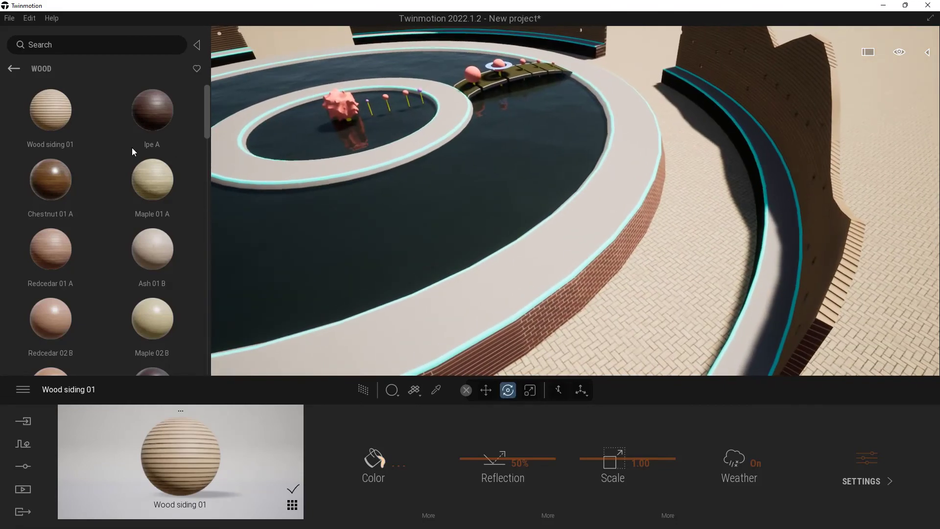
{"action": "left_click_drag", "start_coordinate": [153, 110], "coordinate": [807, 107]}
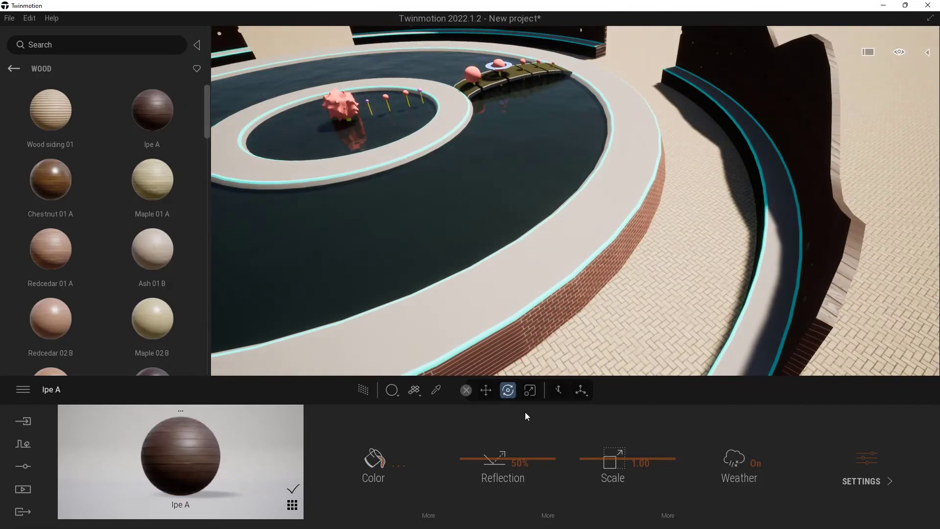
- Switch the projection to Cubic UVs and apply the Maple 01 A wood material to the curved walls behind the benches
{"action": "left_click", "coordinate": [419, 394]}
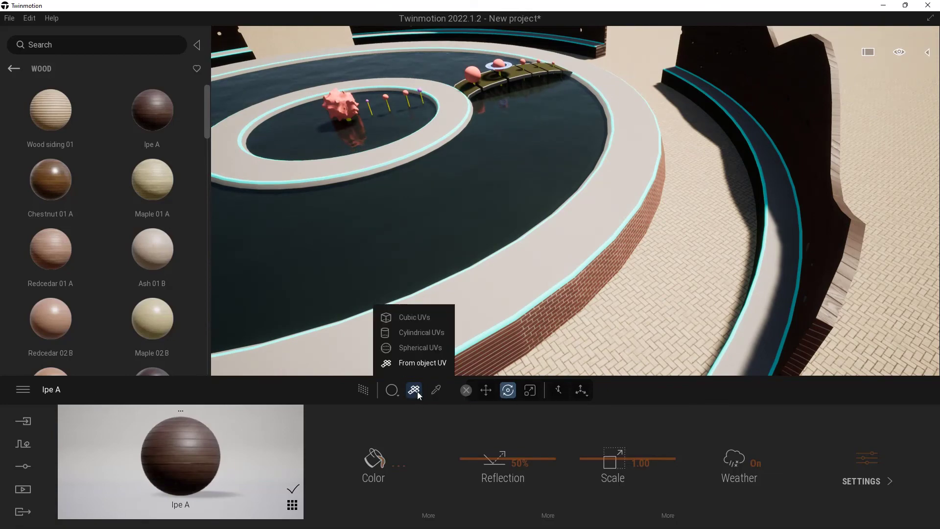
{"action": "left_click", "coordinate": [413, 318]}
{"action": "left_click_drag", "start_coordinate": [158, 184], "coordinate": [373, 230]}
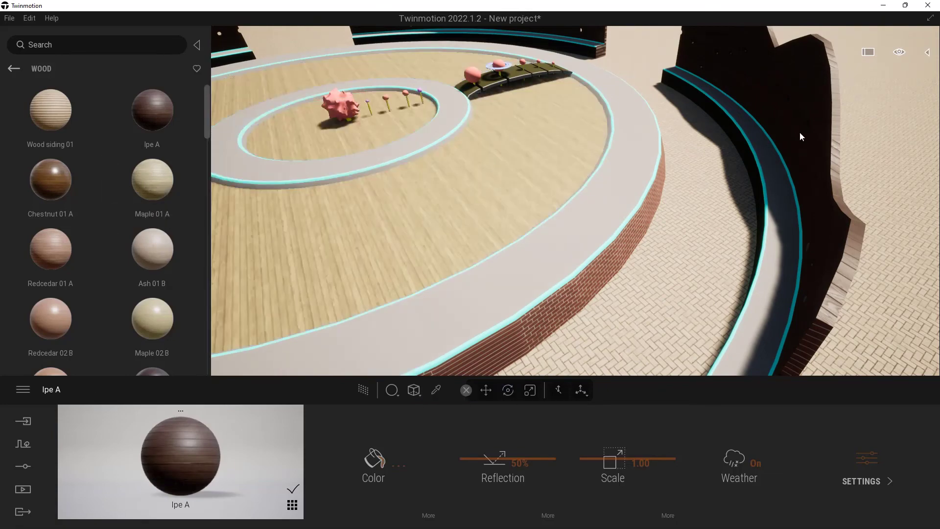
{"action": "left_click_drag", "start_coordinate": [802, 125], "coordinate": [805, 118]}
- Apply the Bronze material from the Metal category to the cyan edge trim of the bench
{"action": "middle_click_drag", "start_coordinate": [805, 119], "coordinate": [431, 172], "text": "shift"}
{"action": "right_click_drag", "start_coordinate": [576, 201], "coordinate": [676, 164]}
{"action": "key", "text": "w"}
{"action": "key", "text": "w"}
{"action": "right_click_drag", "start_coordinate": [549, 164], "coordinate": [511, 153]}
{"action": "key", "text": "s"}
{"action": "left_click", "coordinate": [13, 69]}
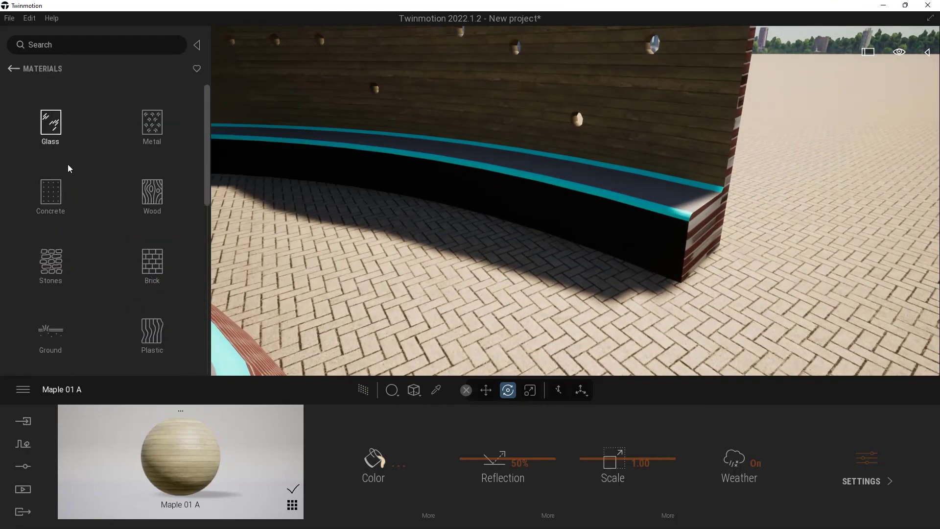
{"action": "left_click", "coordinate": [158, 125]}
{"action": "left_click_drag", "start_coordinate": [158, 186], "coordinate": [662, 212]}
{"action": "right_click_drag", "start_coordinate": [663, 212], "coordinate": [632, 232]}
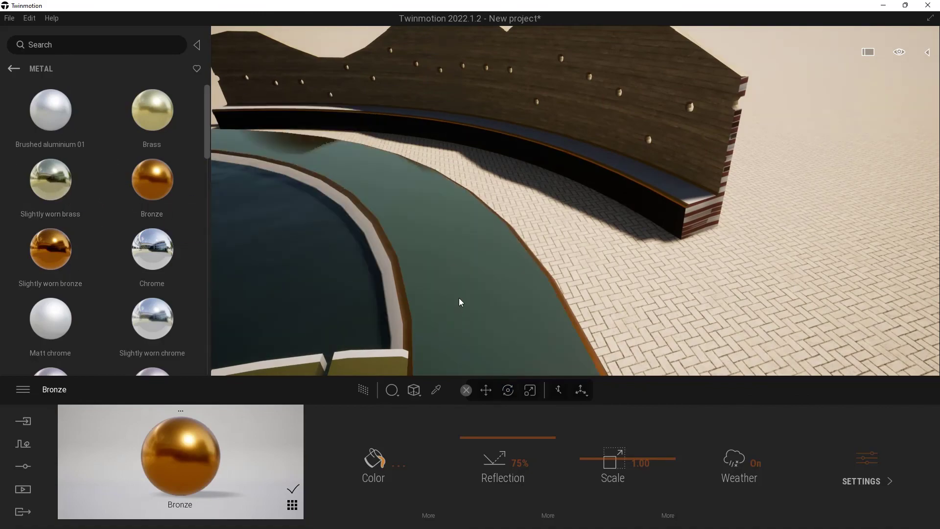
- Apply the Slightly worn brass material to the top surface of the platform's outer ring and view the whole model
{"action": "left_click_drag", "start_coordinate": [459, 297], "coordinate": [460, 295]}
{"action": "right_click_drag", "start_coordinate": [474, 277], "coordinate": [355, 309]}
{"action": "right_click_drag", "start_coordinate": [453, 250], "coordinate": [487, 247]}
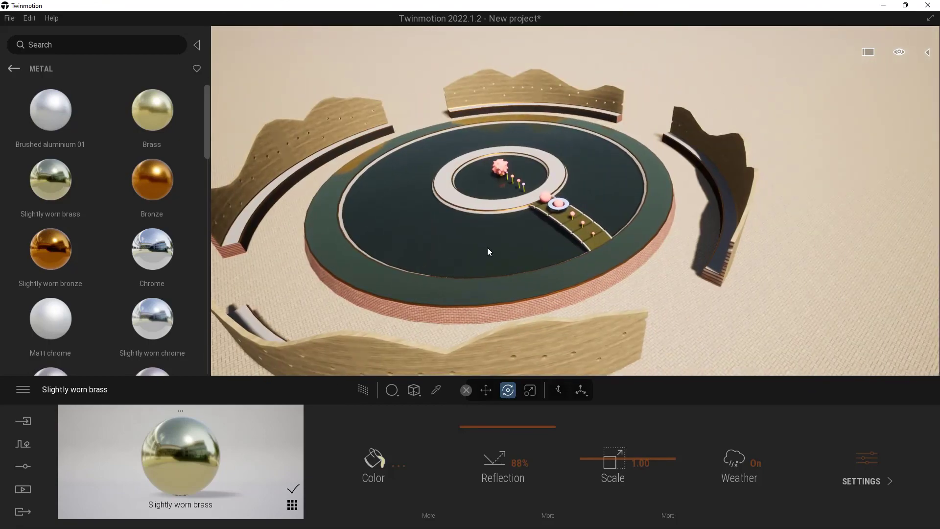